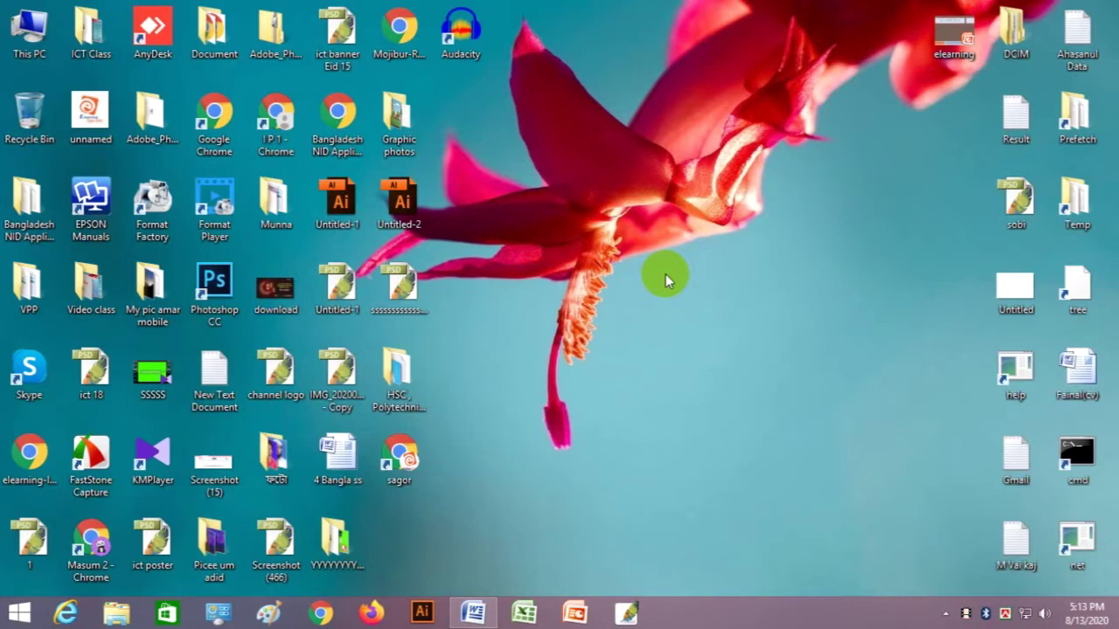
Restore the blank Document1 window and open the Insert tab's Table grid to preview a 3x3 table
left_click(472, 616)
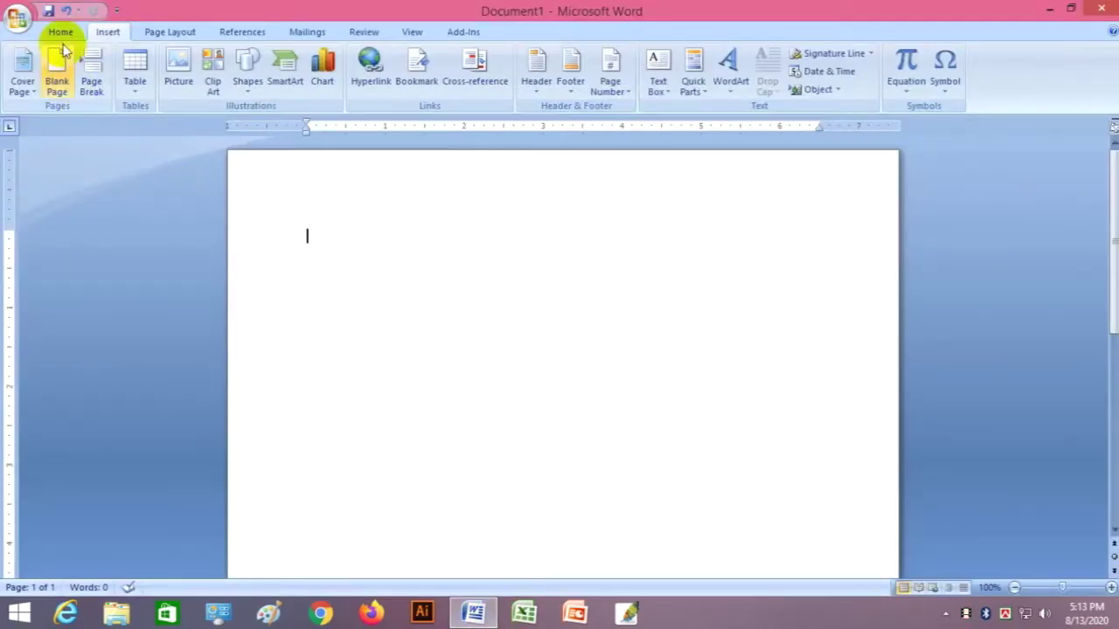
left_click(63, 32)
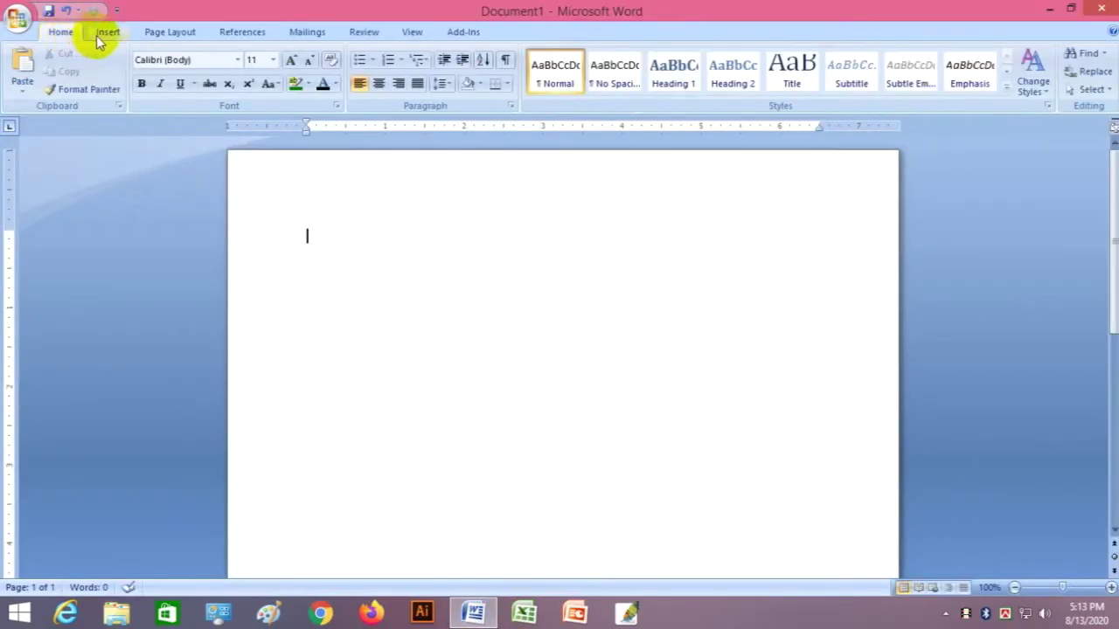
left_click(103, 33)
left_click(62, 39)
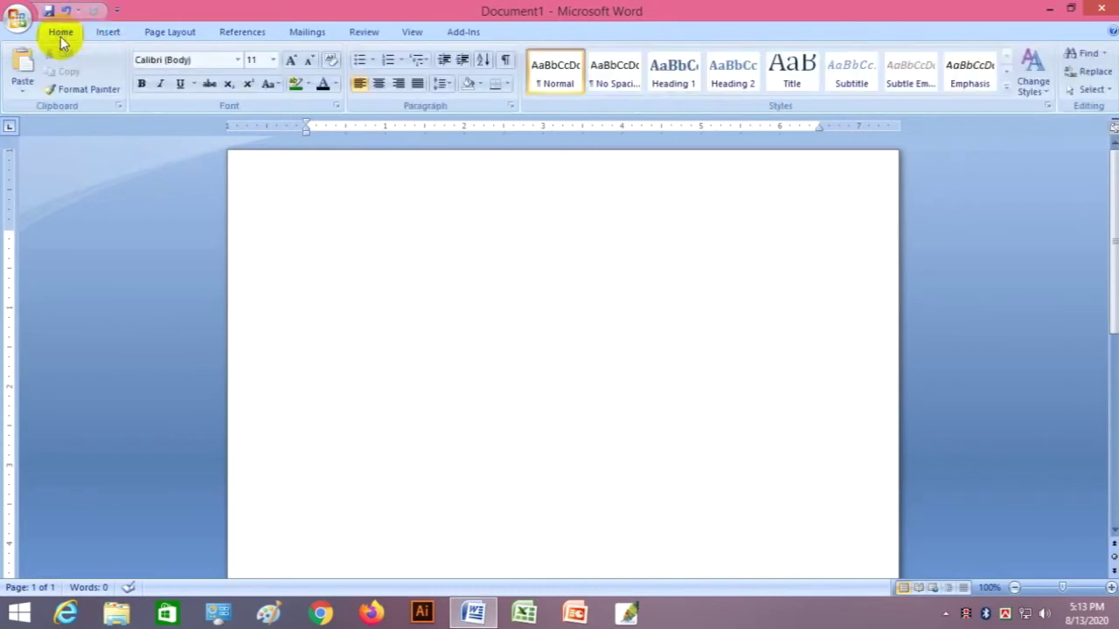
left_click(106, 33)
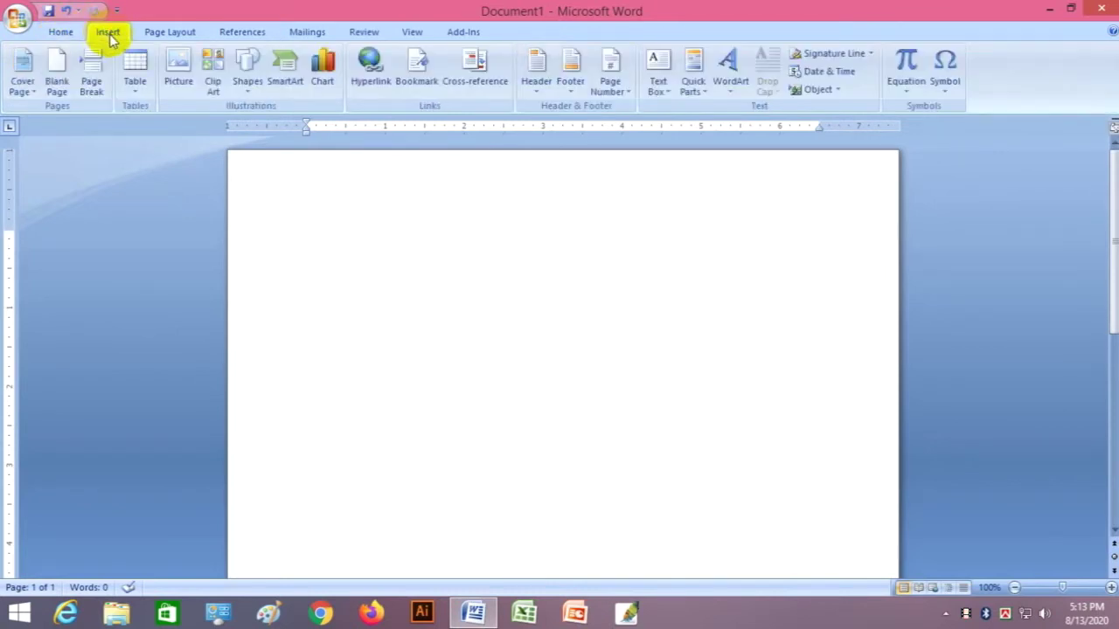
left_click(140, 95)
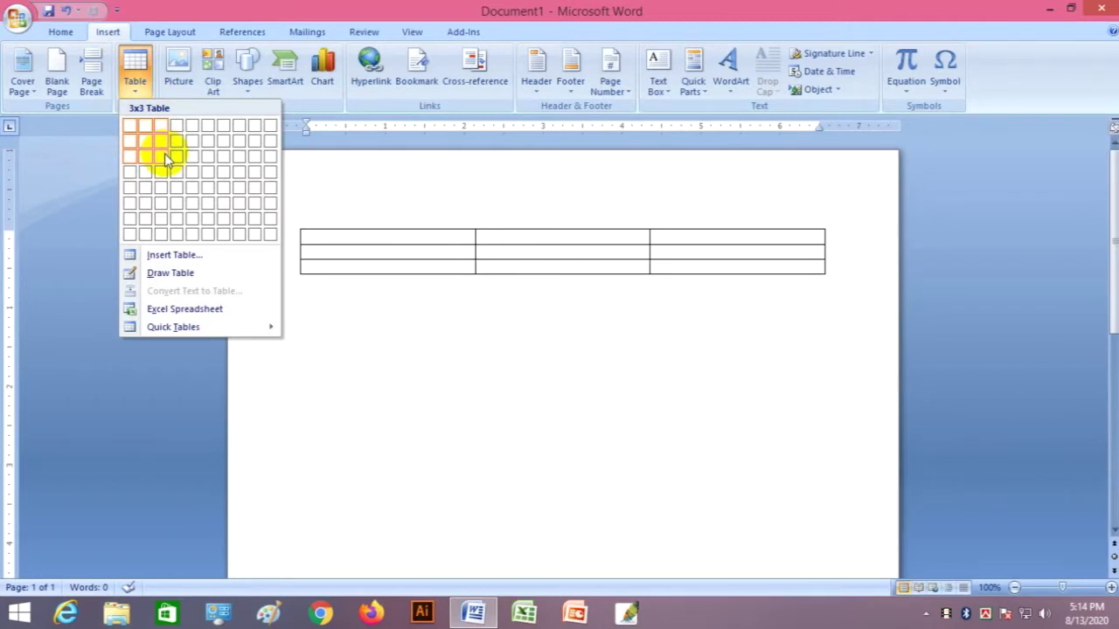
Insert an empty 3-row by 3-column table on the Document1 page
left_click(164, 156)
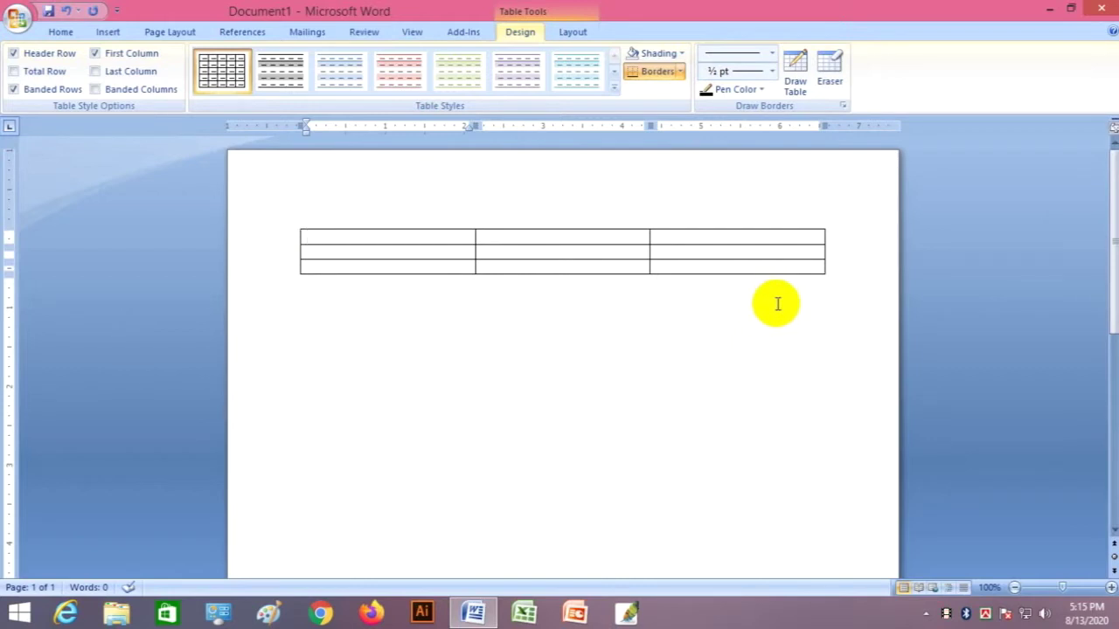
mouse_move(822, 273)
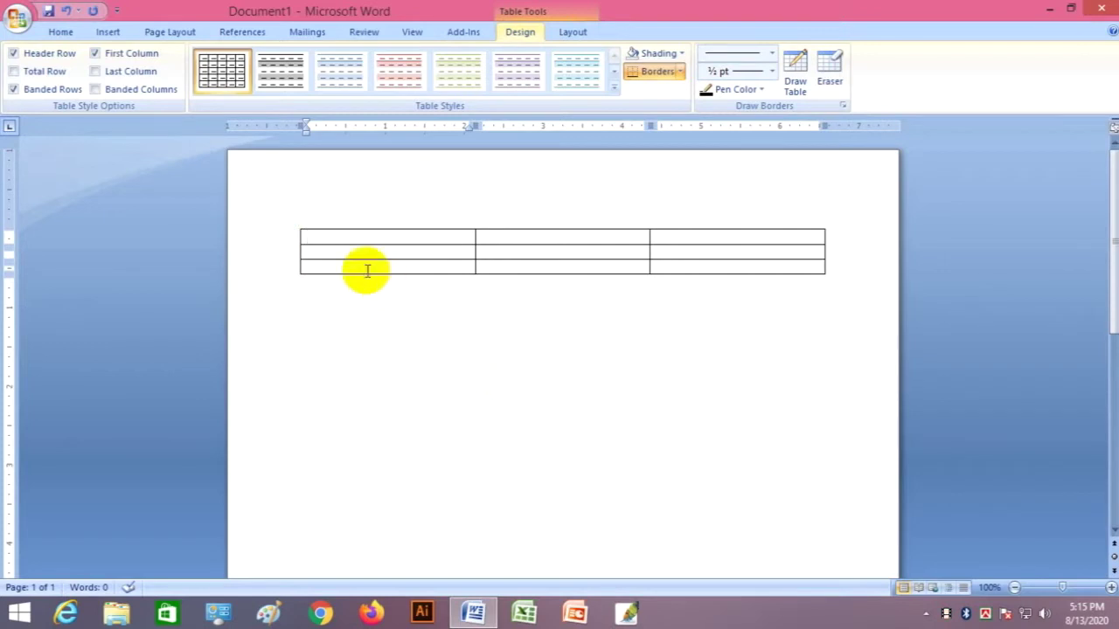
Drag the table by its move handle to a slightly lower spot near the page top
left_click(296, 224)
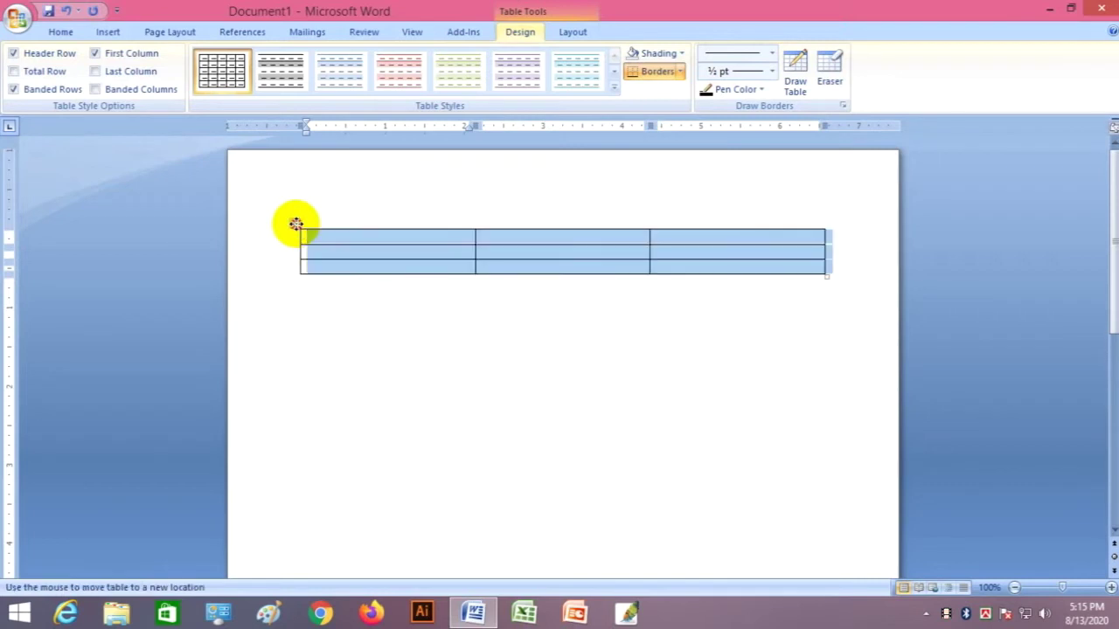
left_click_drag(296, 224, 303, 400)
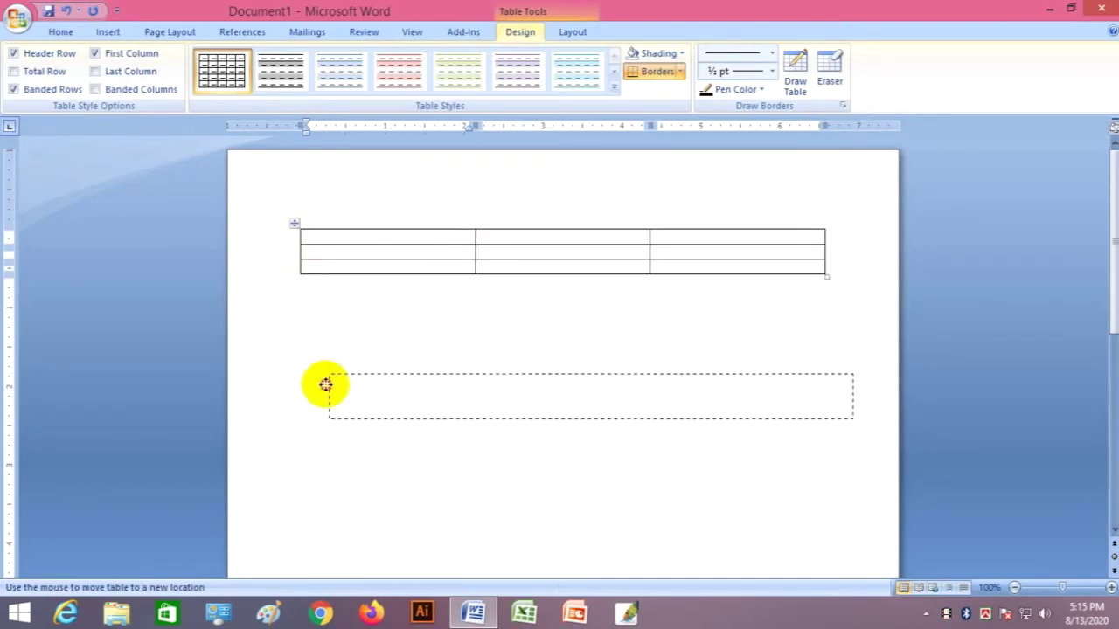
mouse_move(302, 400)
left_mouse_down()
mouse_move(293, 345)
mouse_move(299, 452)
mouse_move(294, 264)
left_mouse_up()
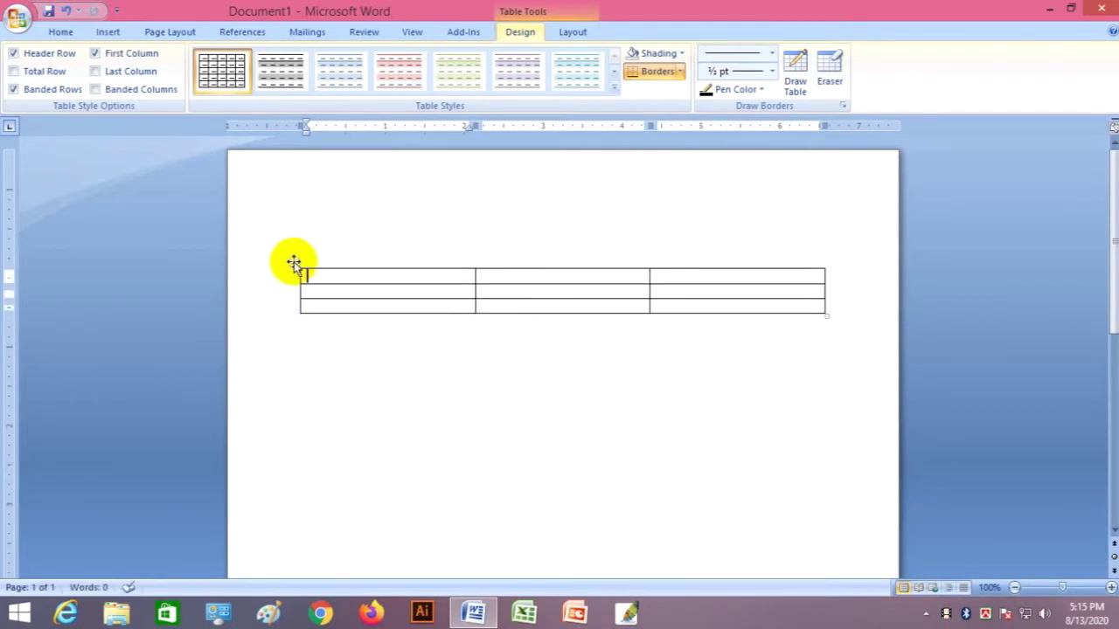
mouse_move(295, 263)
left_mouse_down()
mouse_move(312, 385)
mouse_move(302, 382)
mouse_move(298, 229)
left_mouse_up()
left_click(296, 373)
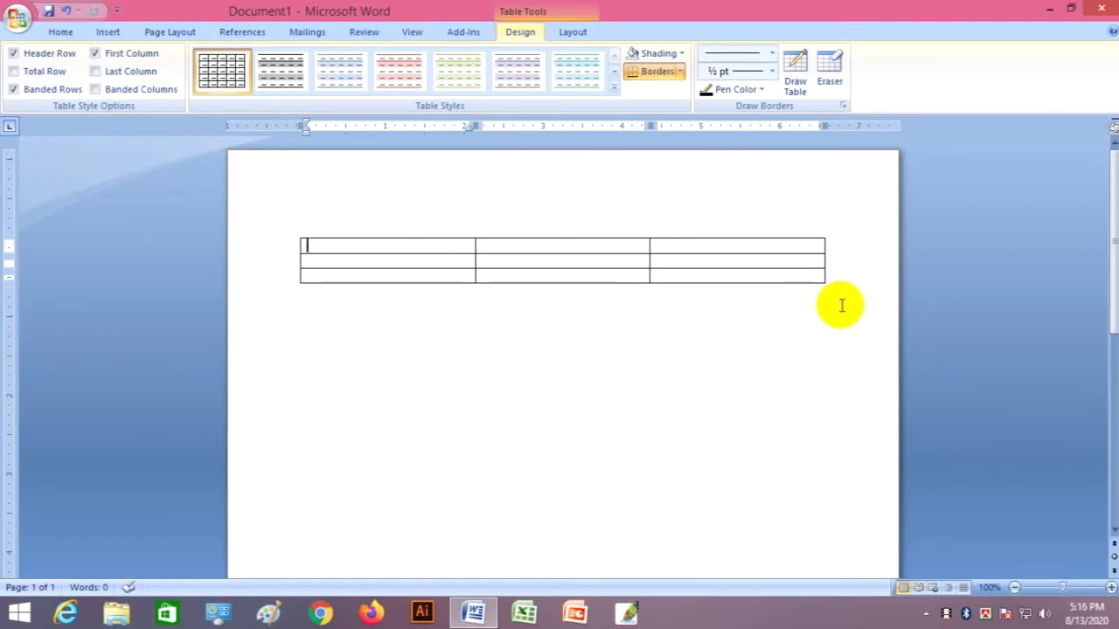
Stretch the table downward from its bottom-right corner so the rows reach mid-page
left_click_drag(823, 280, 822, 281)
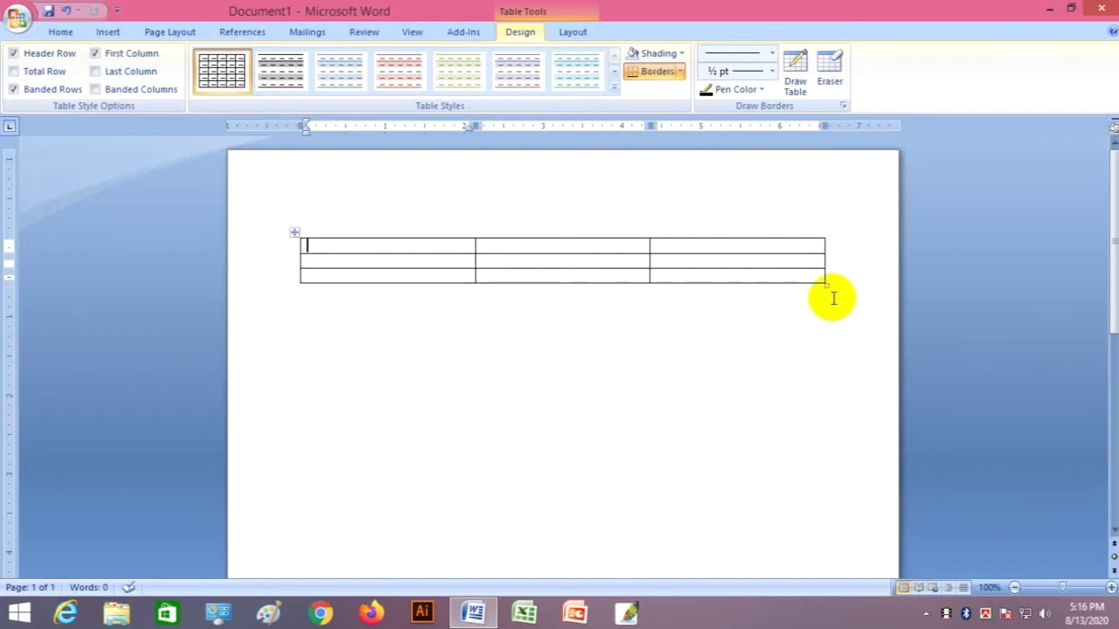
left_click_drag(830, 289, 831, 296)
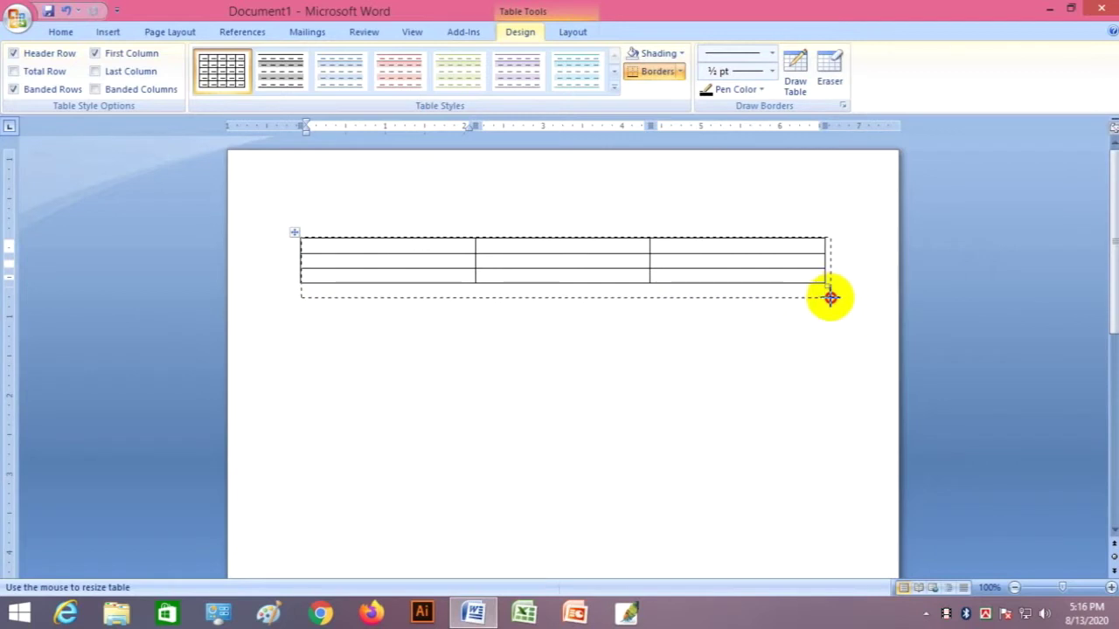
left_click_drag(831, 296, 825, 331)
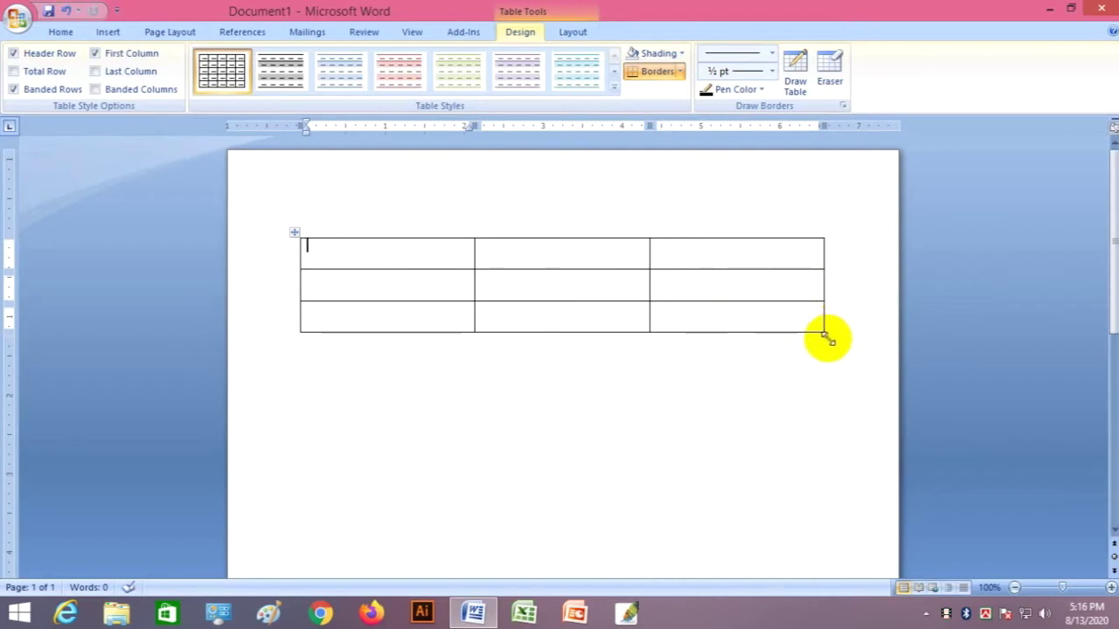
left_click_drag(826, 337, 828, 340)
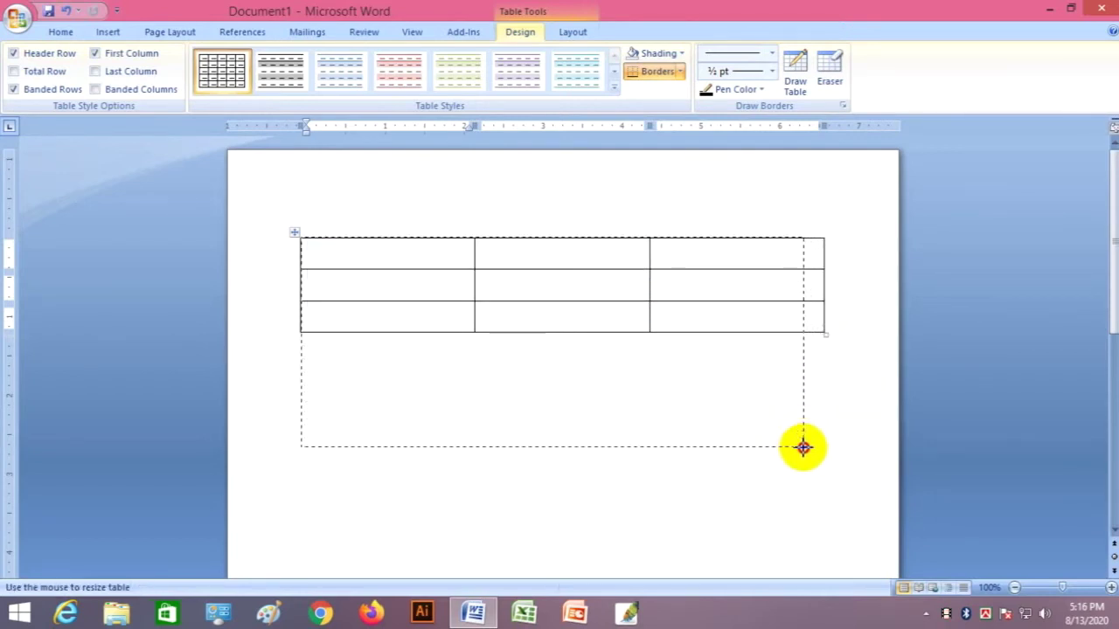
left_click_drag(809, 401, 802, 447)
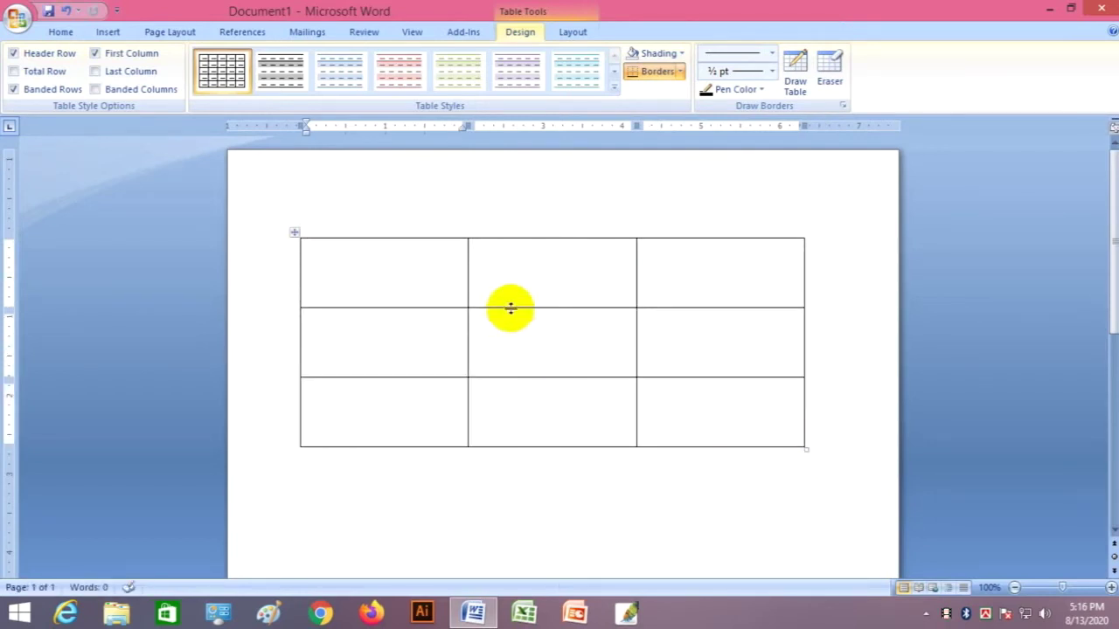
left_click_drag(510, 308, 513, 336)
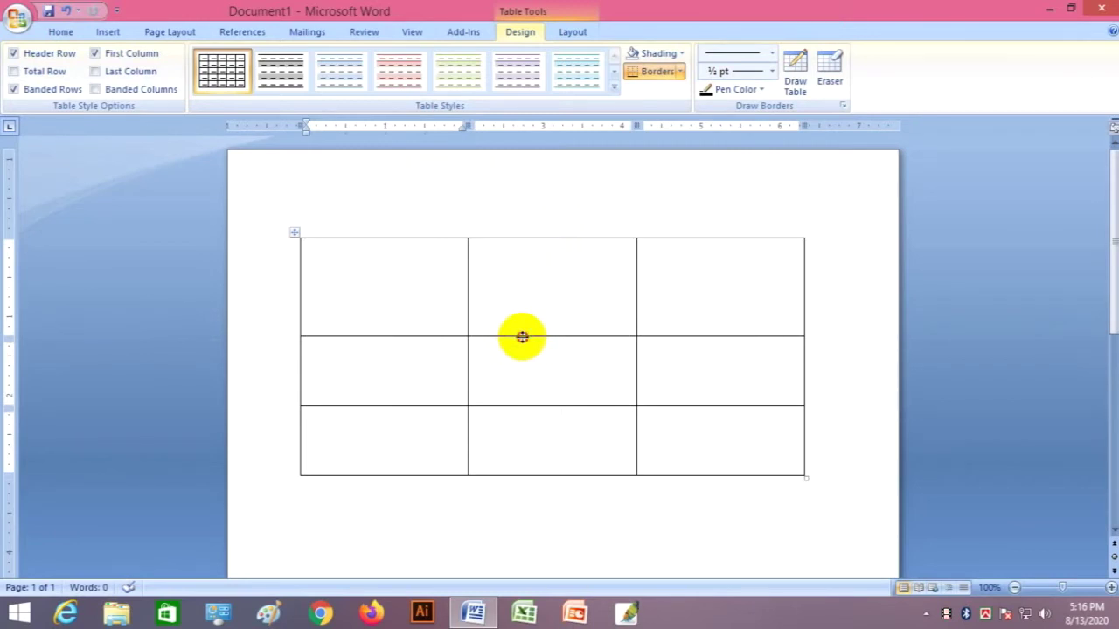
left_click_drag(522, 337, 524, 361)
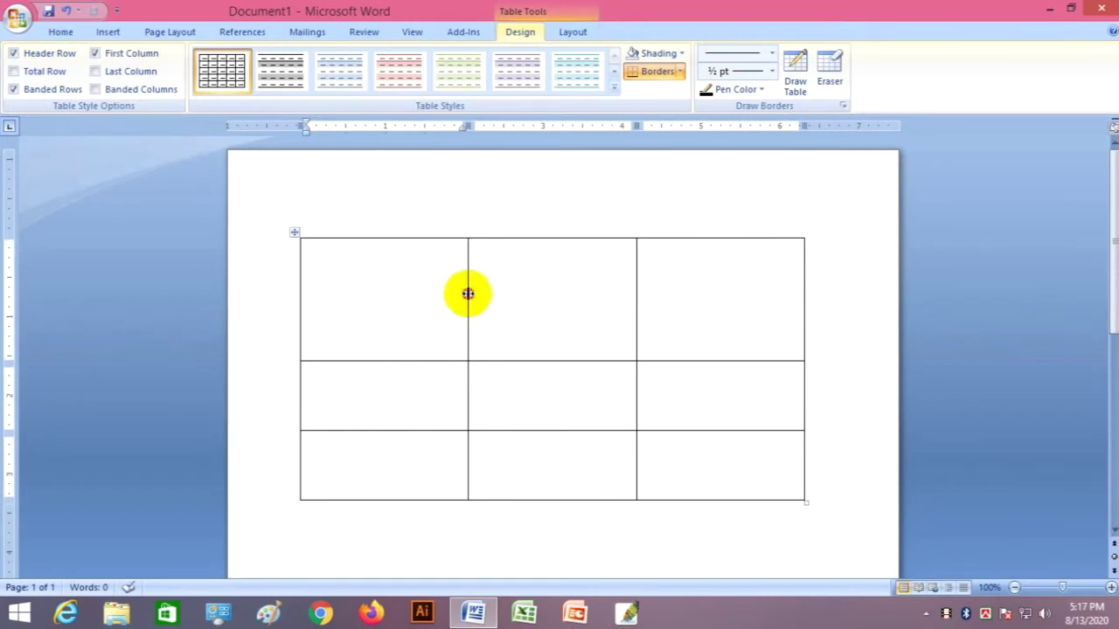
left_click_drag(468, 294, 419, 293)
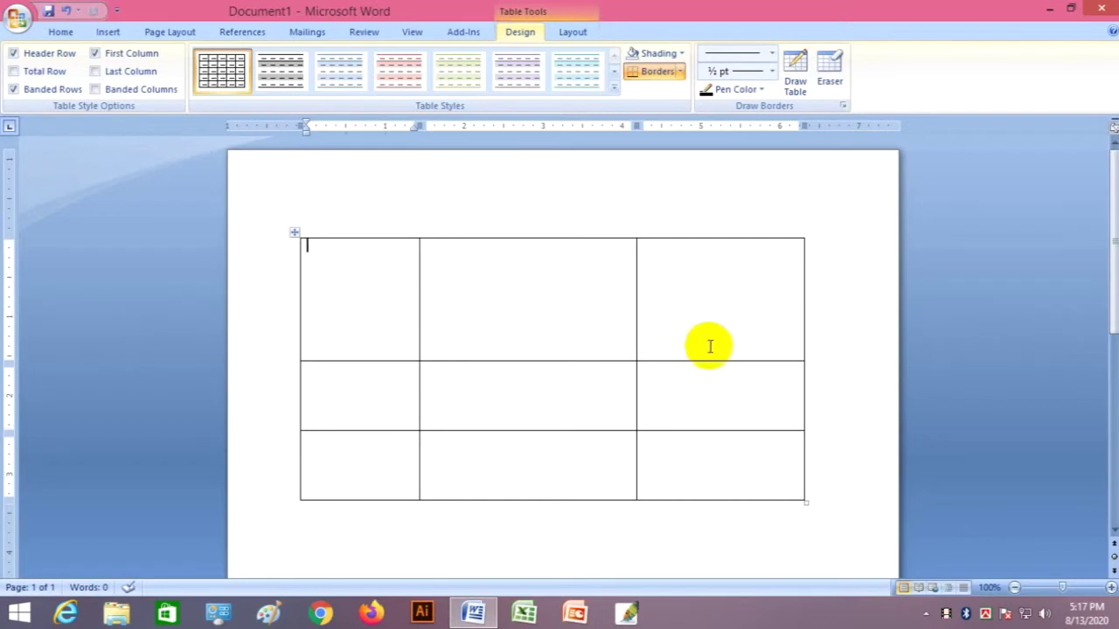
scroll(710, 349, "down", 1)
scroll(710, 350, "down", 1)
scroll(710, 350, "up", 2)
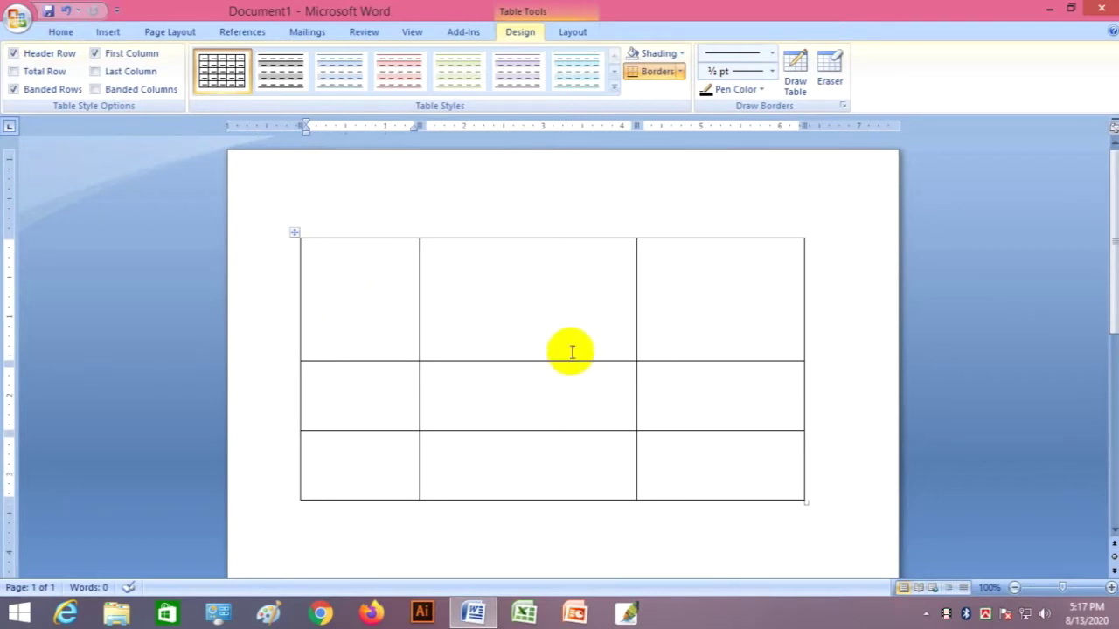
scroll(579, 379, "down", 1)
scroll(592, 393, "up", 1)
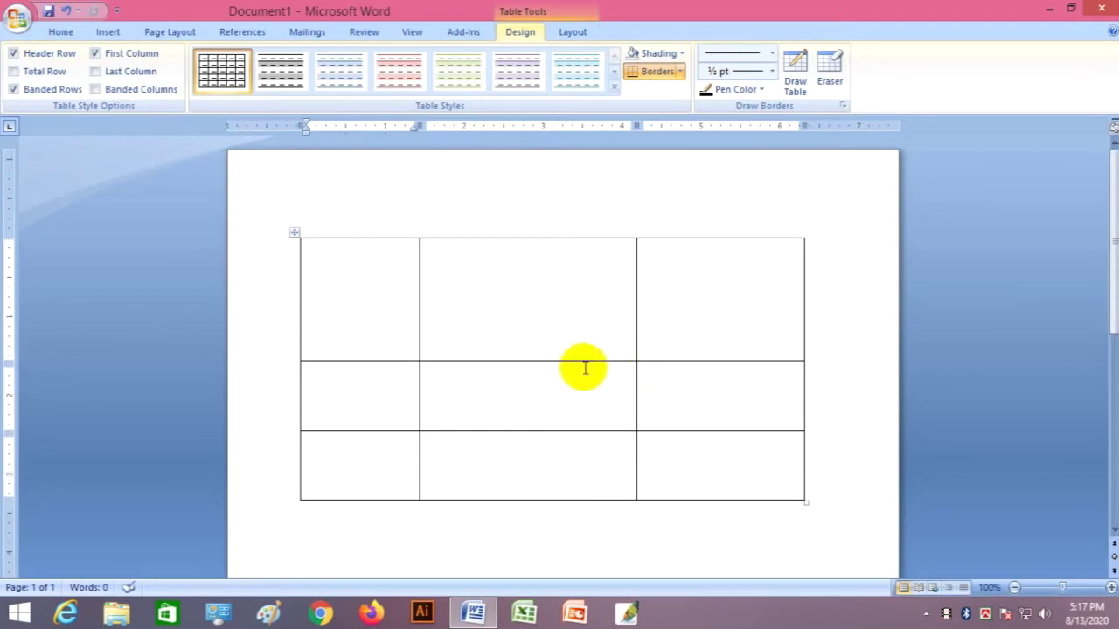
left_click_drag(577, 361, 580, 331)
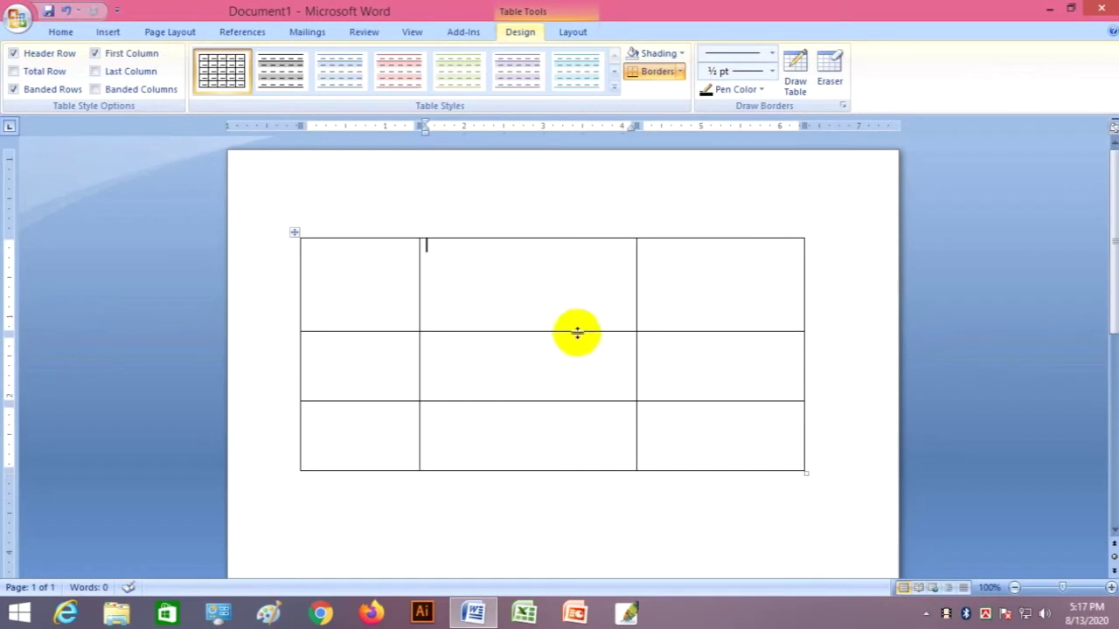
key("ctrl+z")
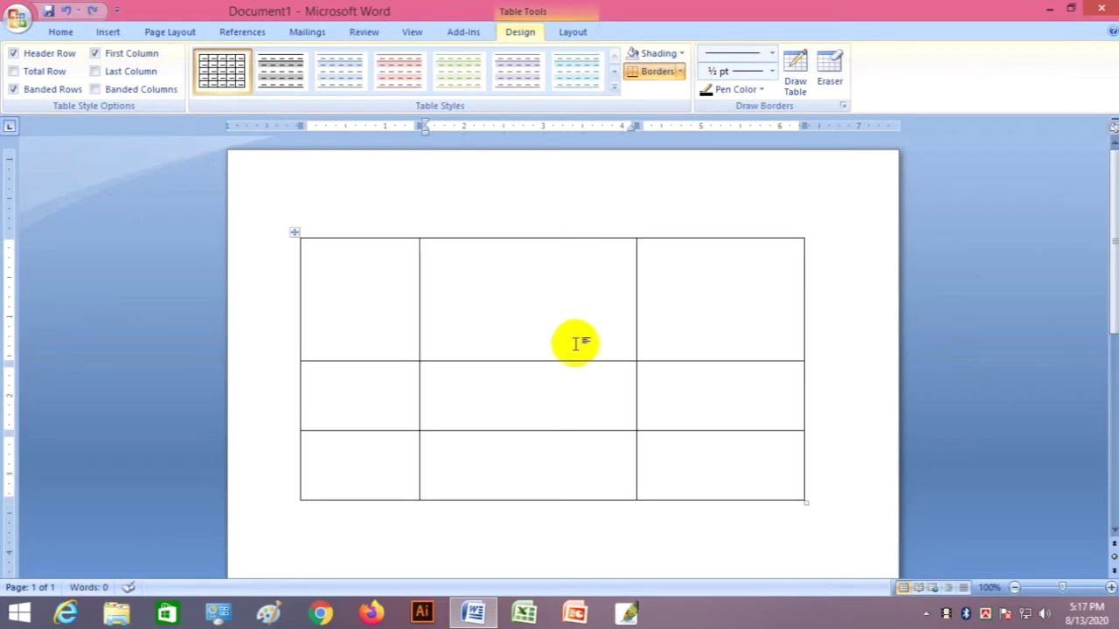
key("ctrl+z")
key("ctrl+z")
key("ctrl+z")
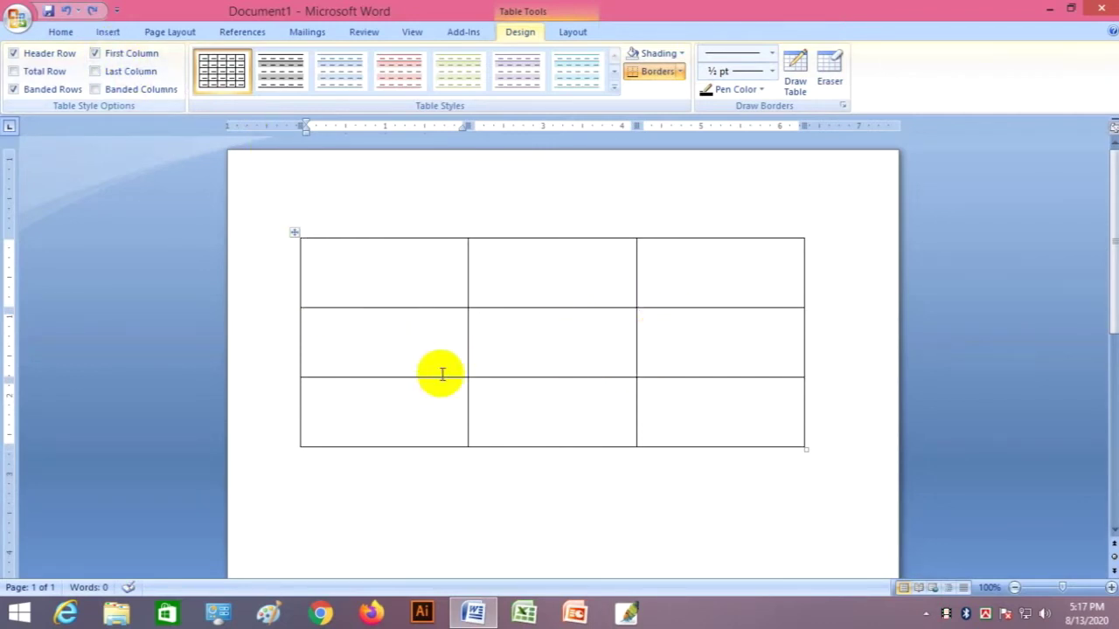
Select the middle row's first two cells and merge them into one wide cell via Merge Cells
left_click_drag(470, 350, 455, 350)
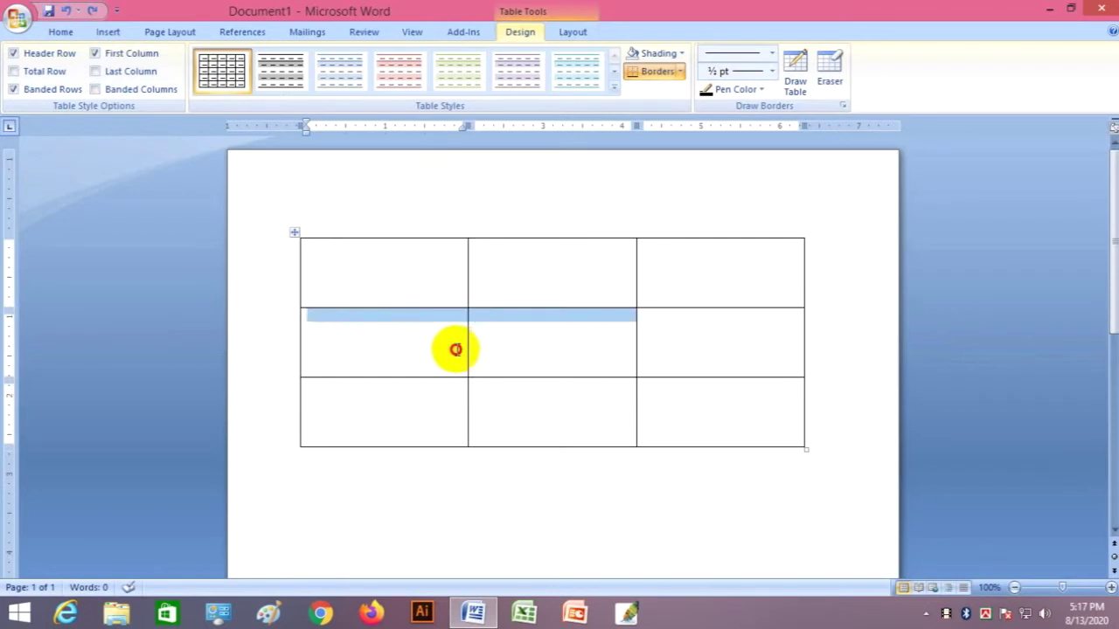
left_click(489, 360)
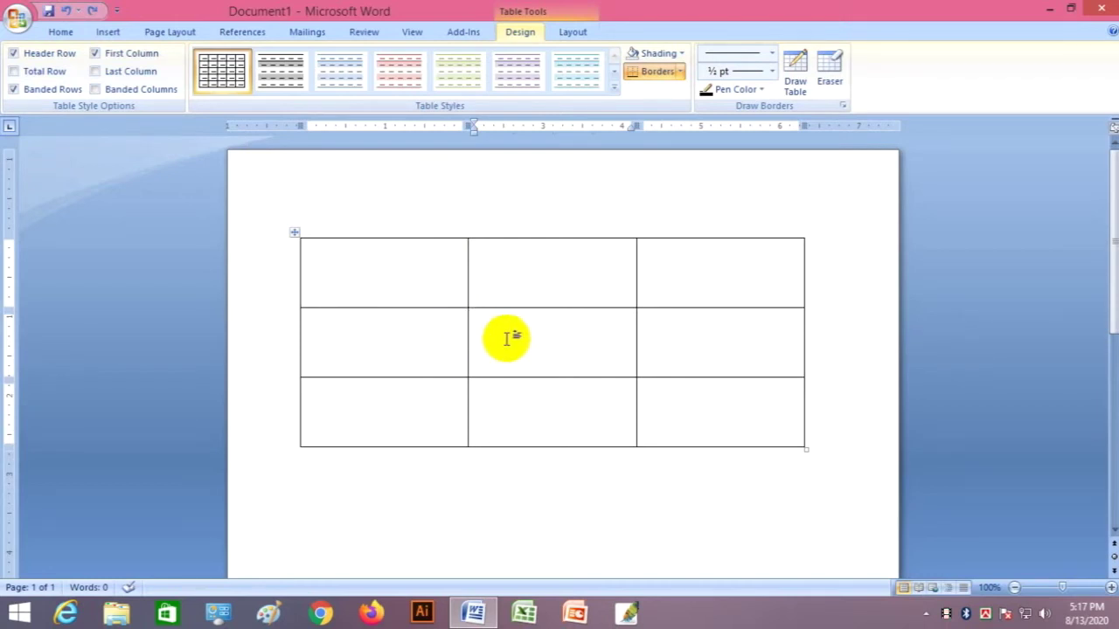
left_click_drag(503, 339, 460, 333)
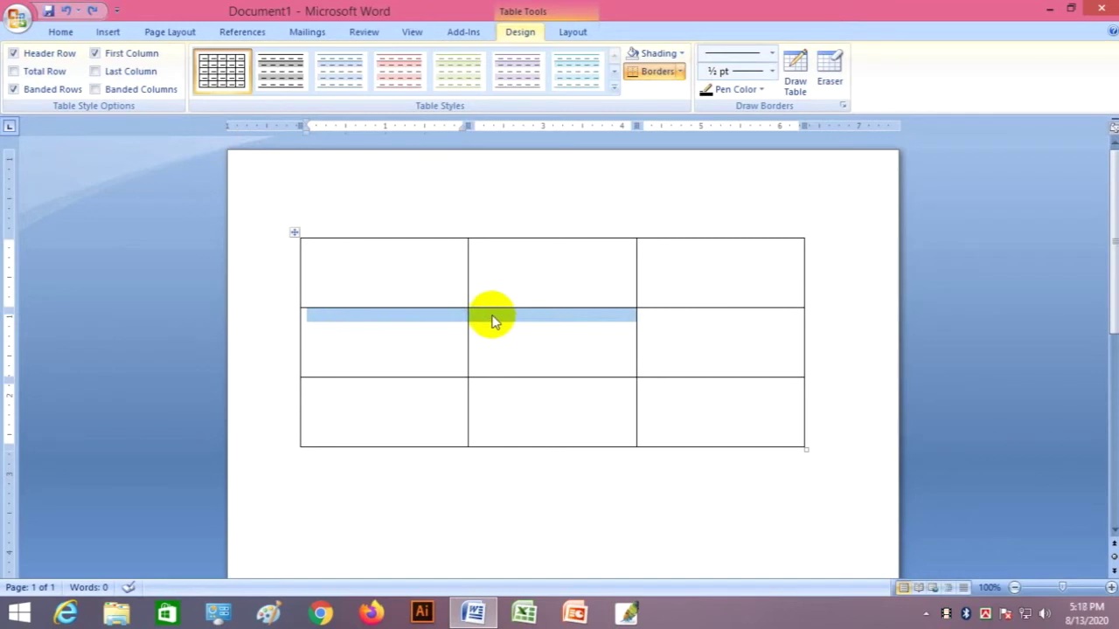
right_click(494, 322)
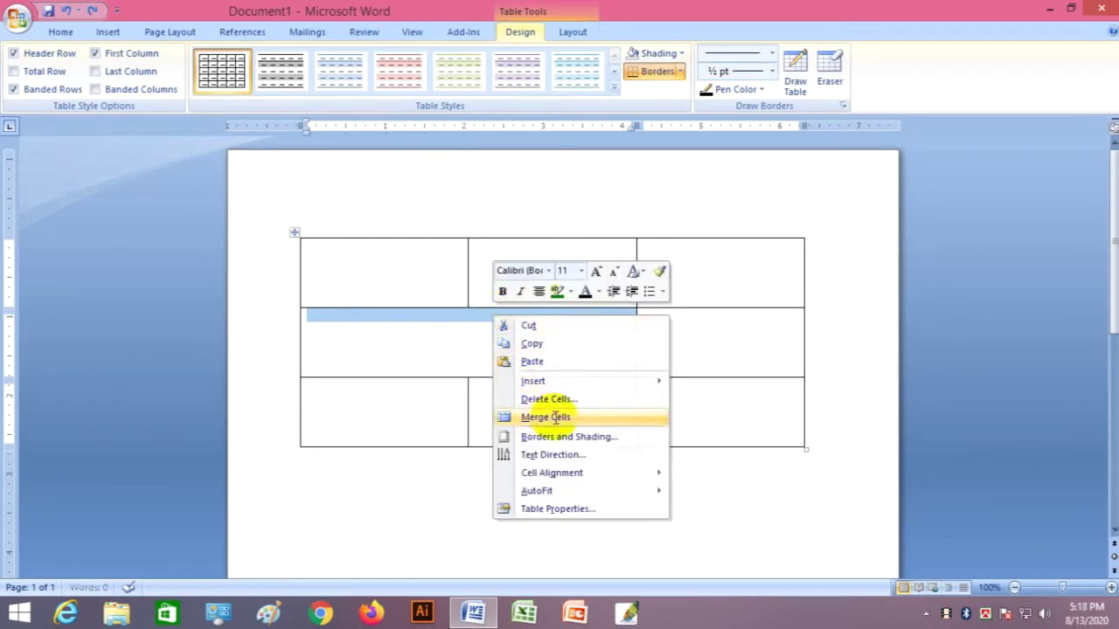
left_click(551, 418)
left_click(569, 353)
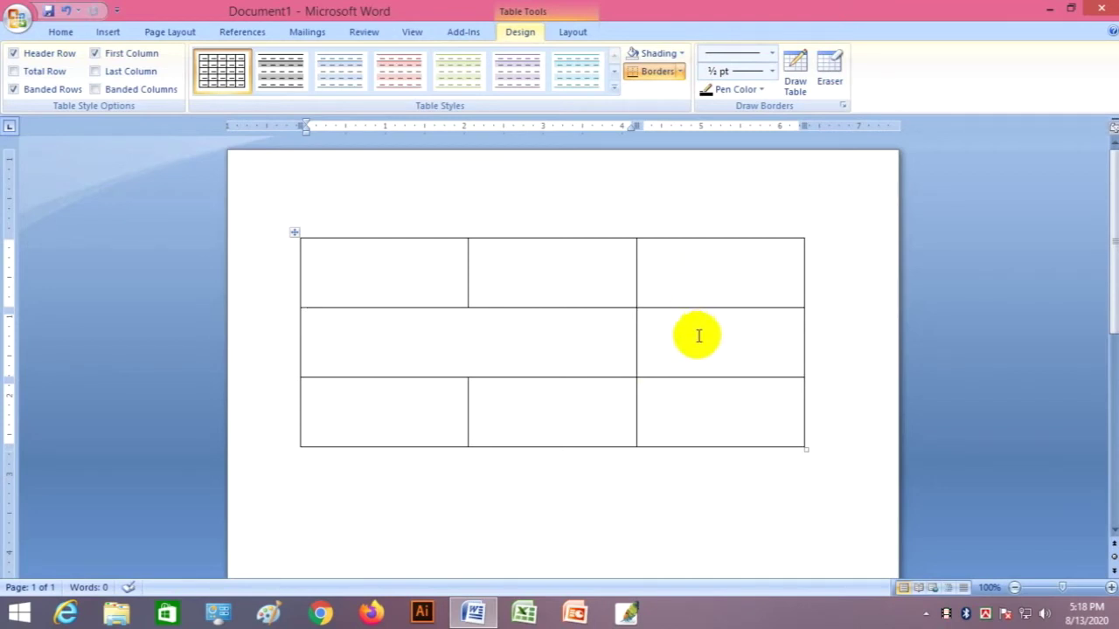
Merge the right column's top and middle cells into one tall cell spanning two rows
left_click(697, 299)
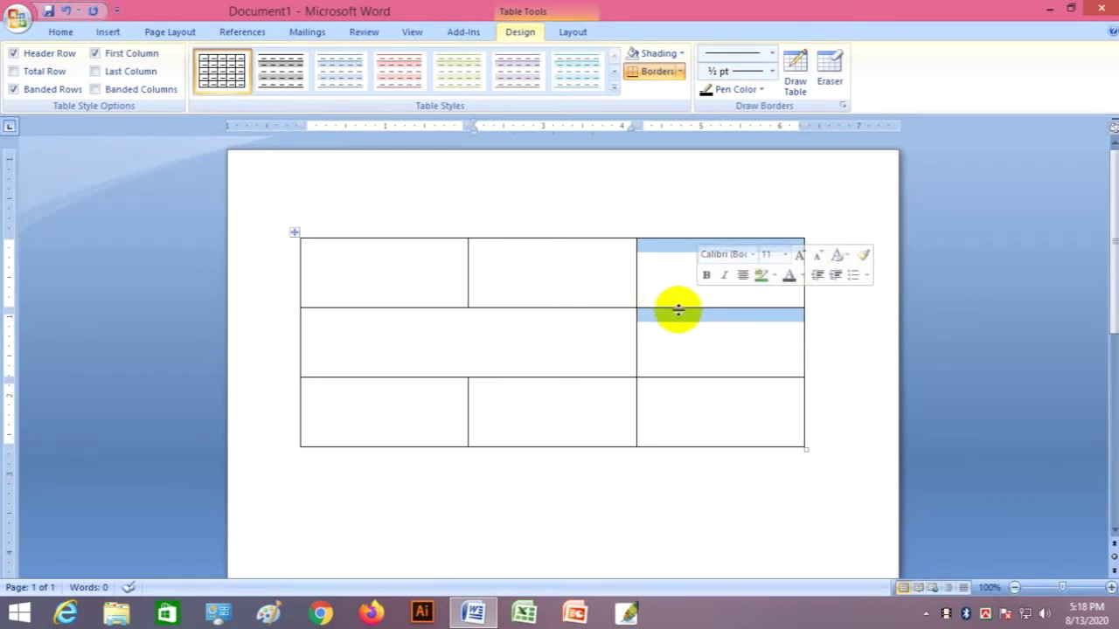
right_click(678, 310)
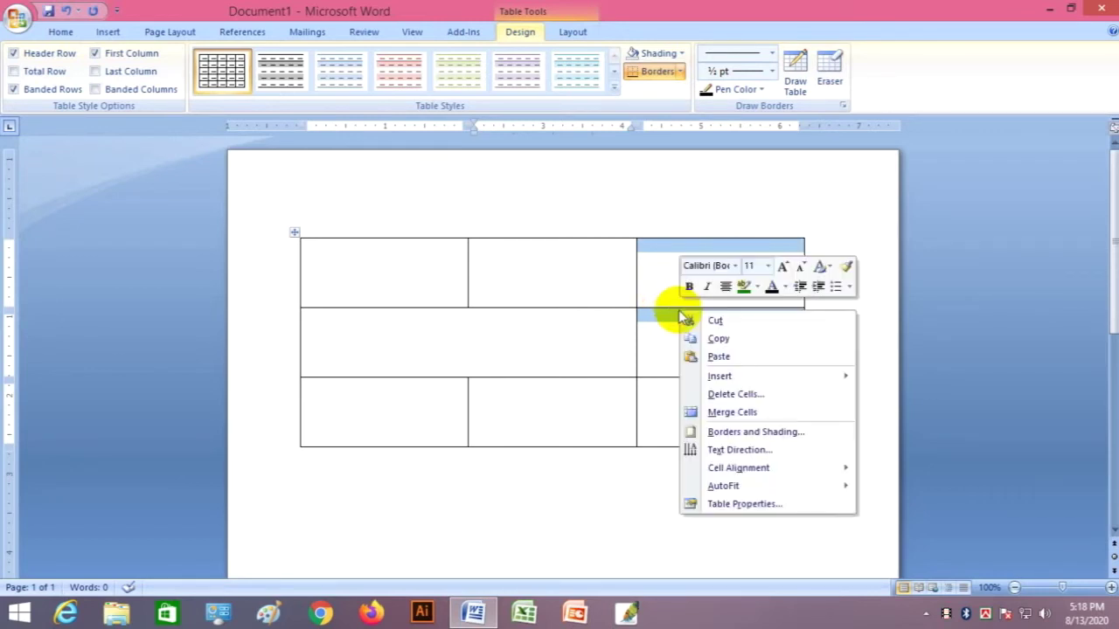
left_click(722, 414)
left_click(736, 339)
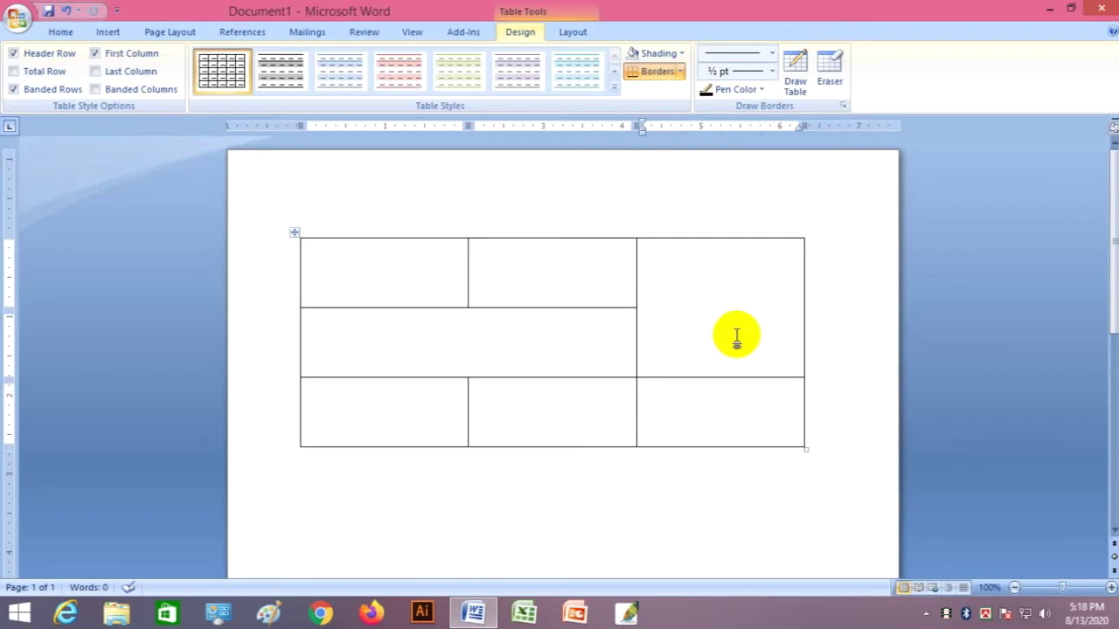
Undo both cell merges with Ctrl+Z, restoring nine separate cells, and place the caret top-left
key("ctrl+z")
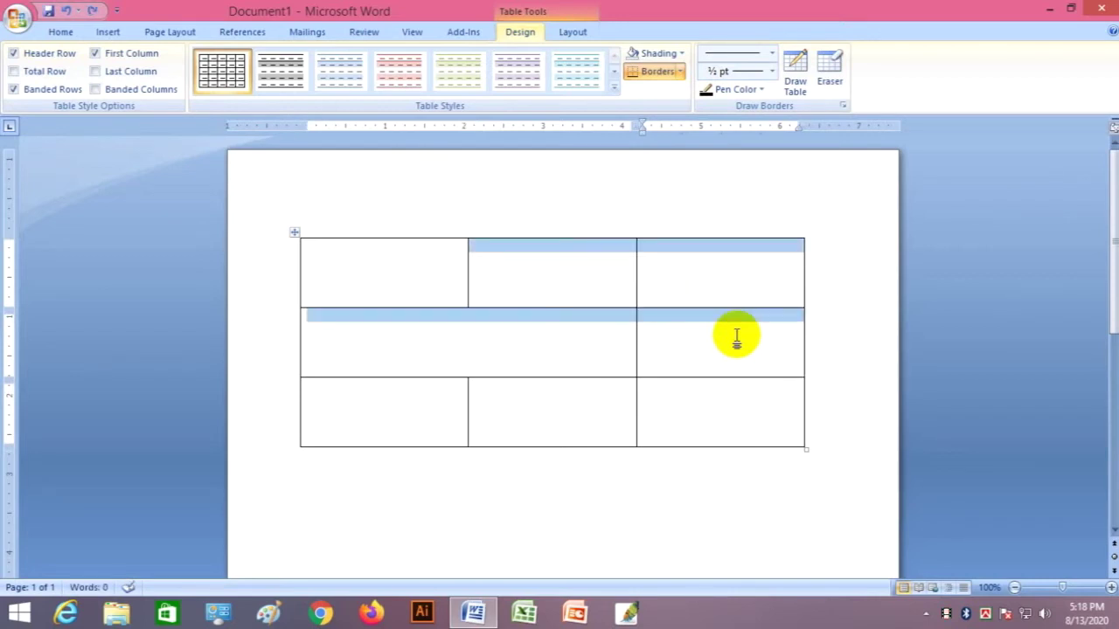
key("ctrl+z")
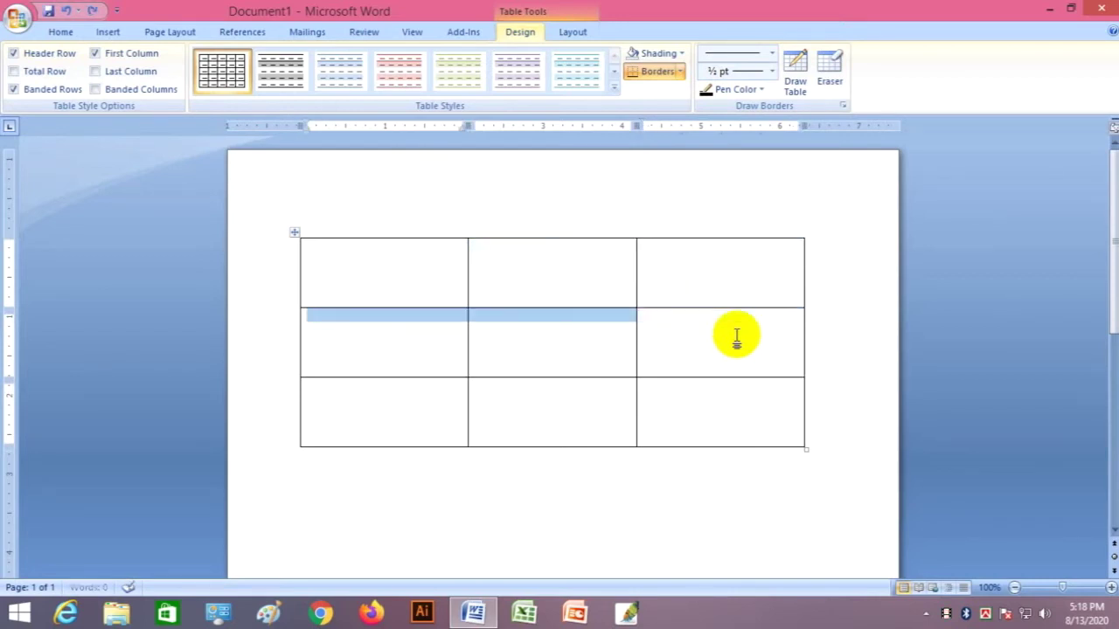
left_click(737, 336)
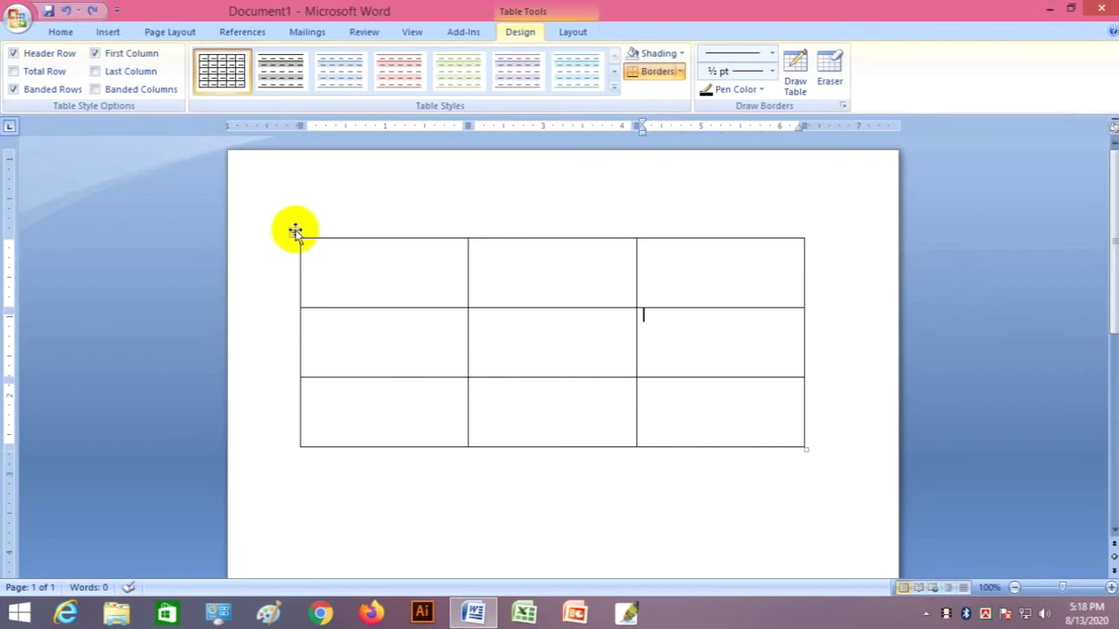
left_click(295, 232)
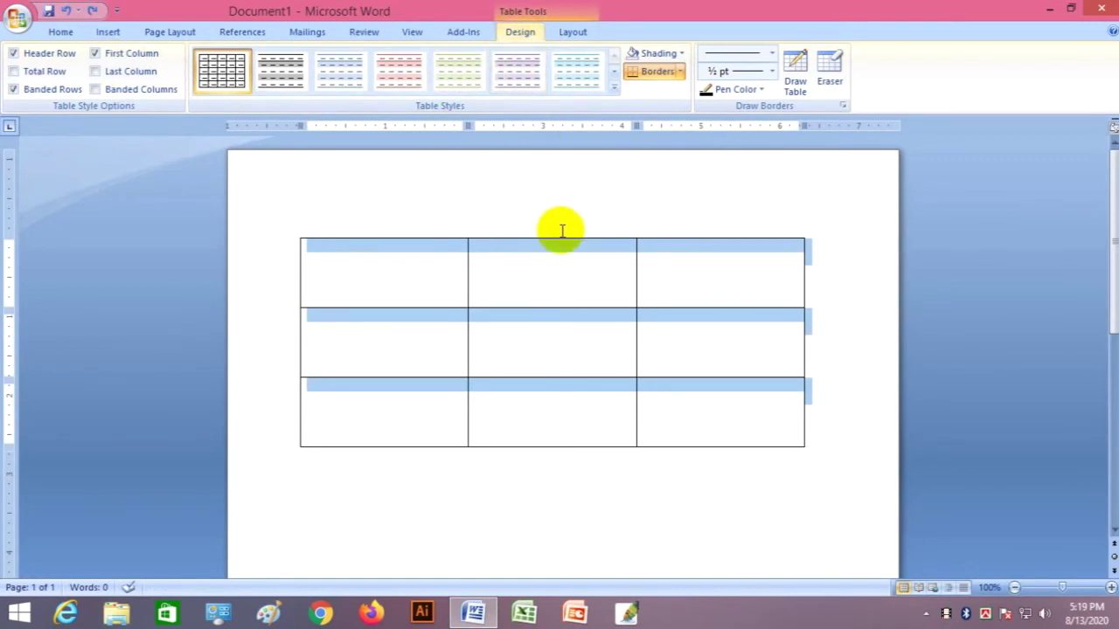
left_click(617, 503)
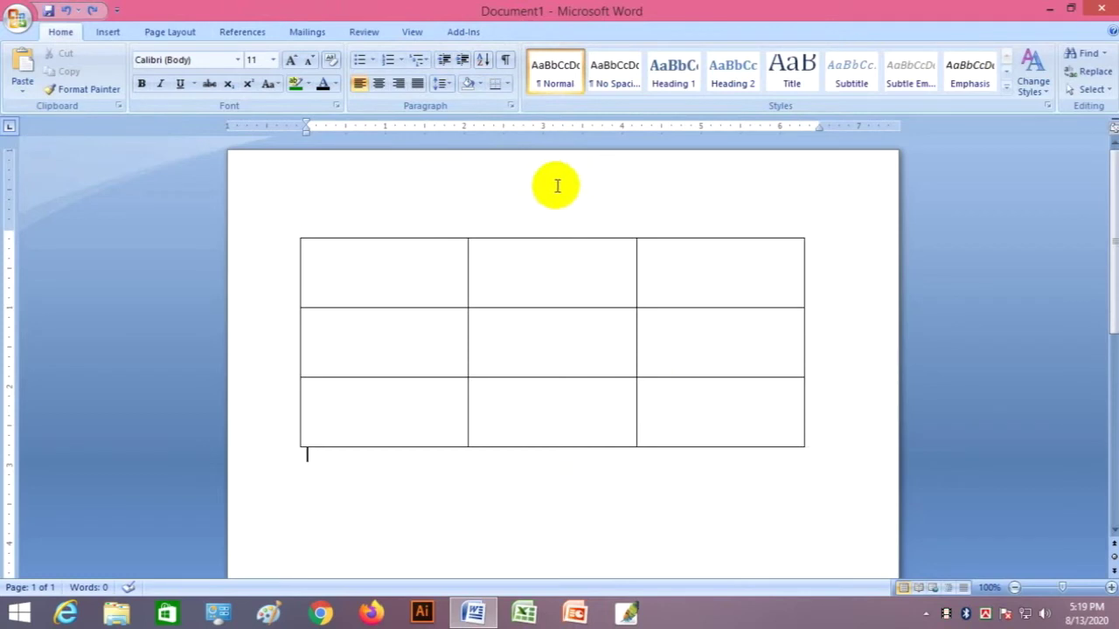
left_click(394, 255)
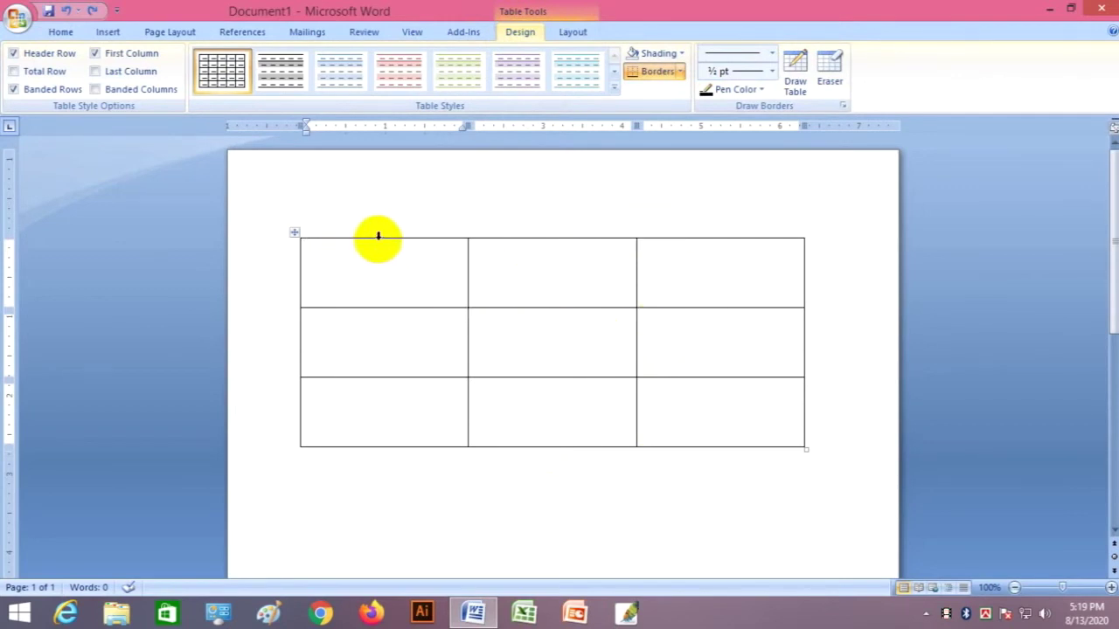
Apply All Borders to every cell of the 3x3 table
left_click(681, 74)
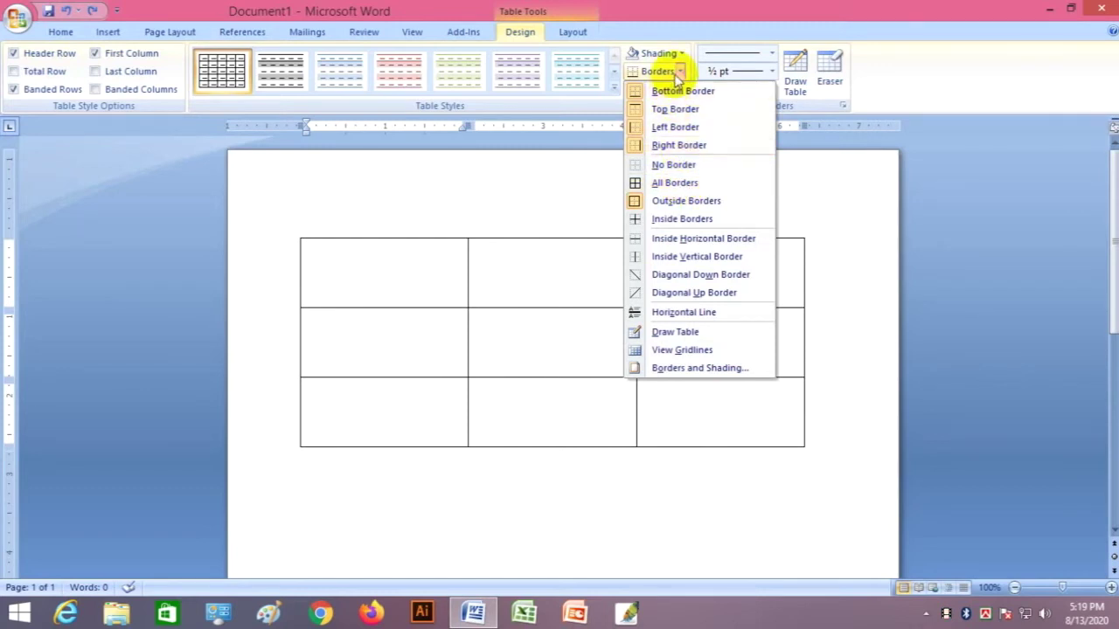
left_click(681, 183)
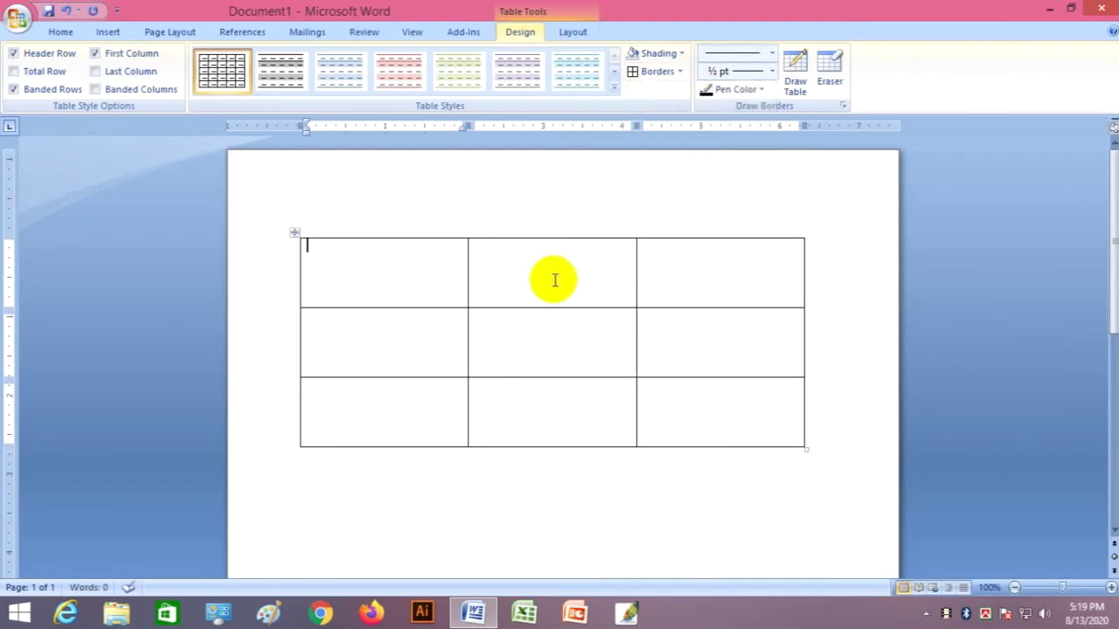
left_click(326, 238)
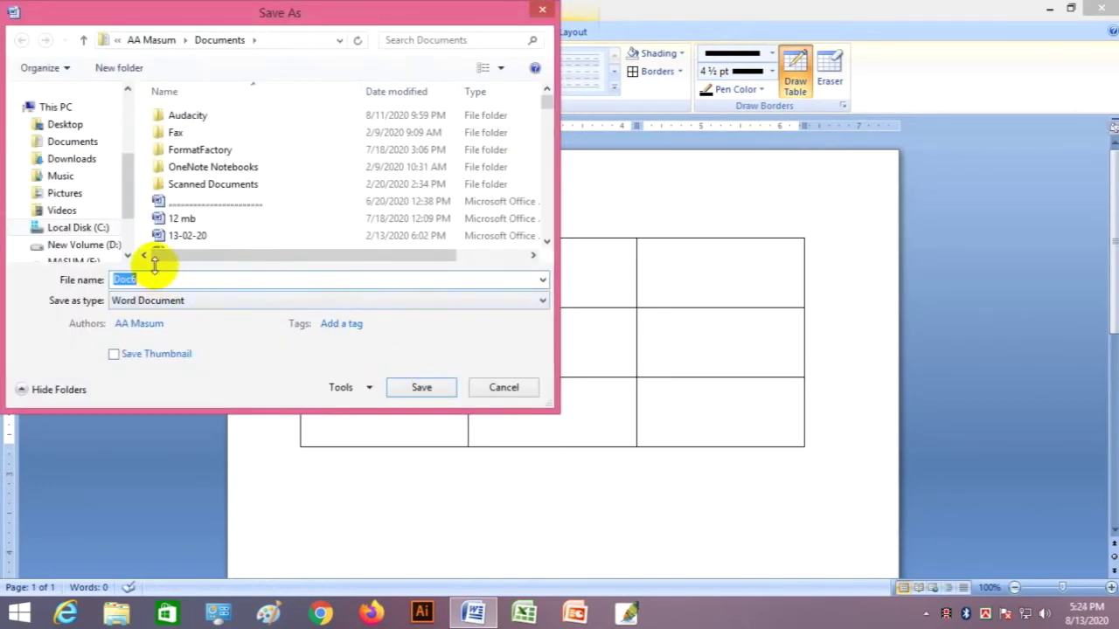
Save the document as 'table', a Word Document in the Documents folder
type("table")
left_click(421, 387)
left_click(504, 219)
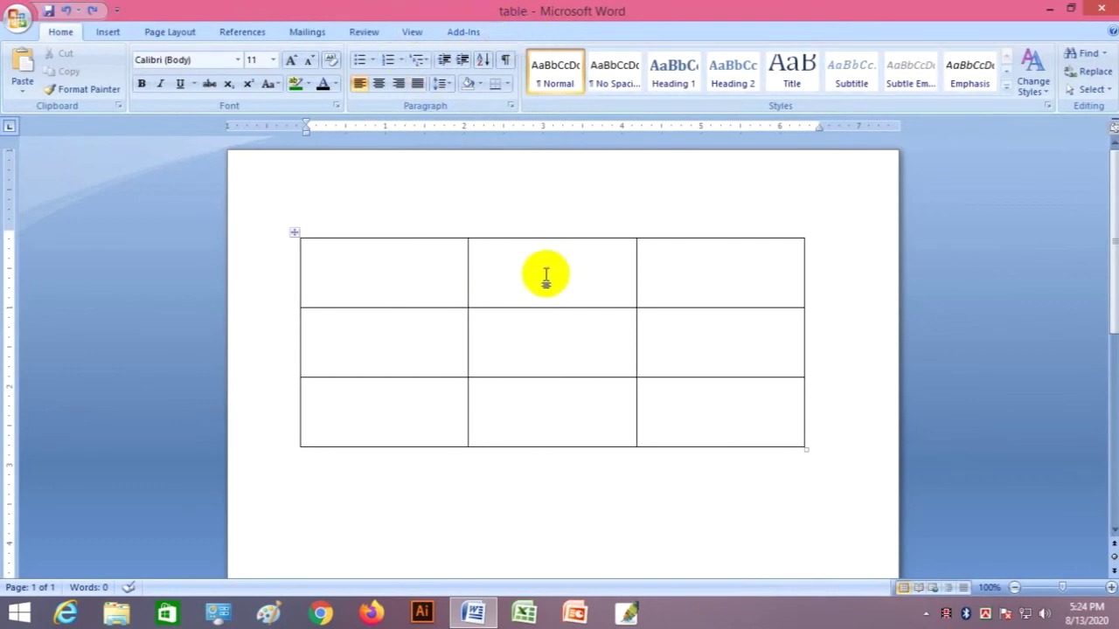
Set the border pen's line weight to 3 pt, activating the Draw Table tool
left_click(528, 248)
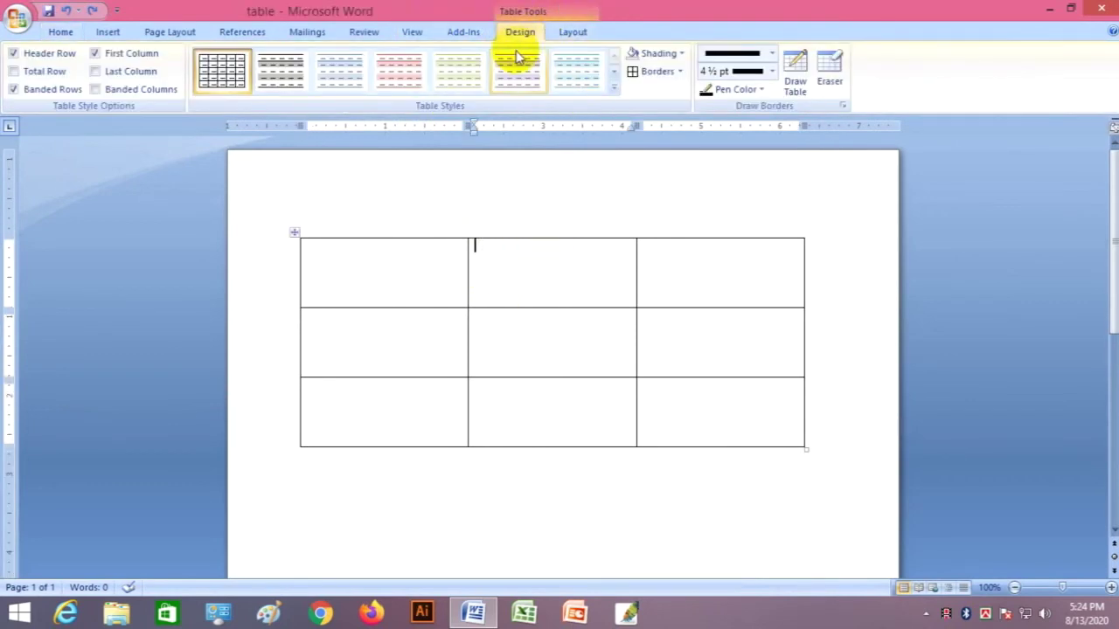
left_click(773, 72)
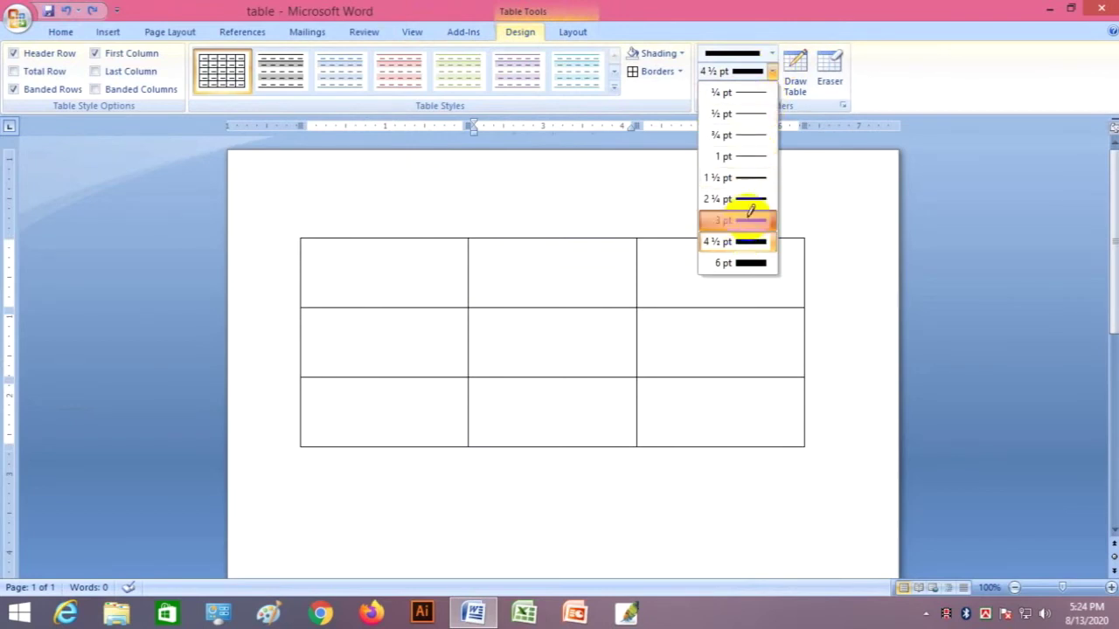
left_click(752, 222)
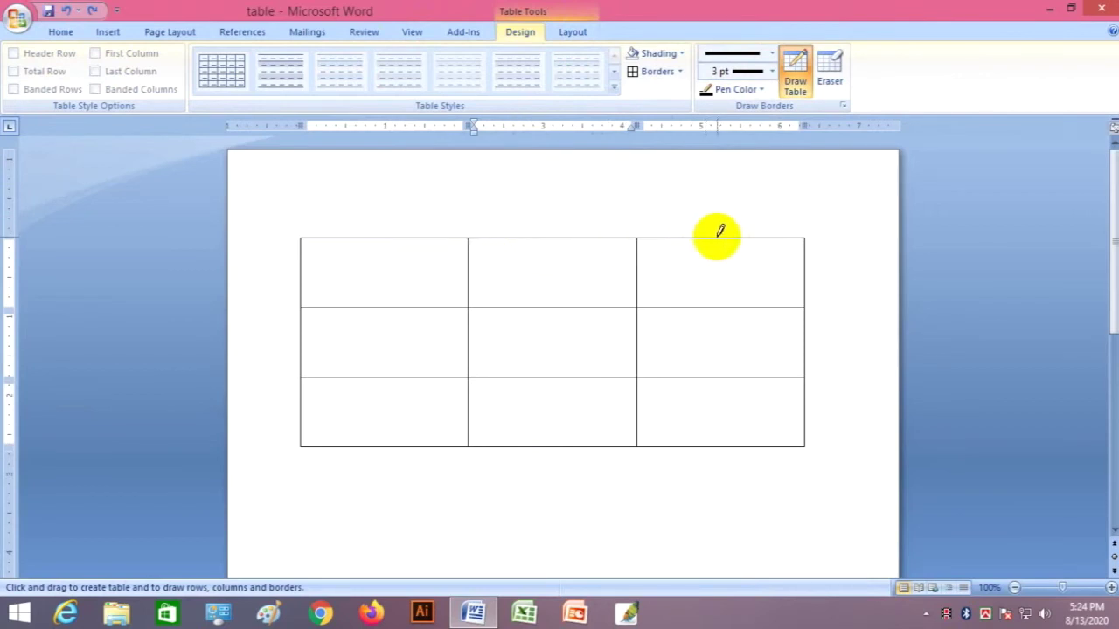
Redraw the table's top edge and both inner horizontal lines as thick 3 pt borders
left_click(718, 233)
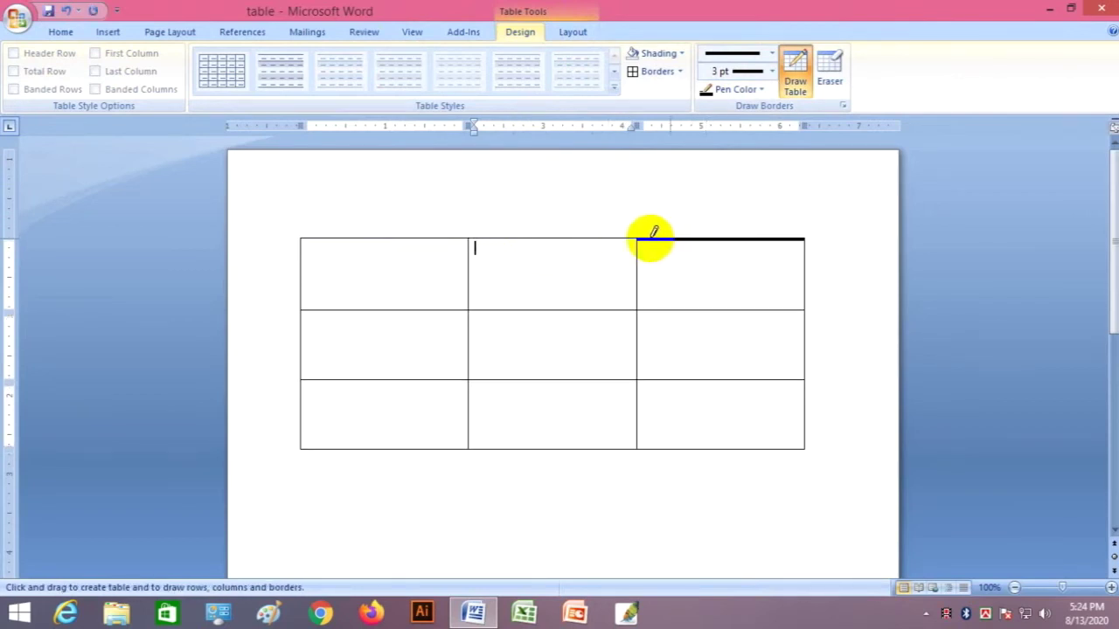
left_click_drag(624, 237, 472, 236)
left_click(413, 236)
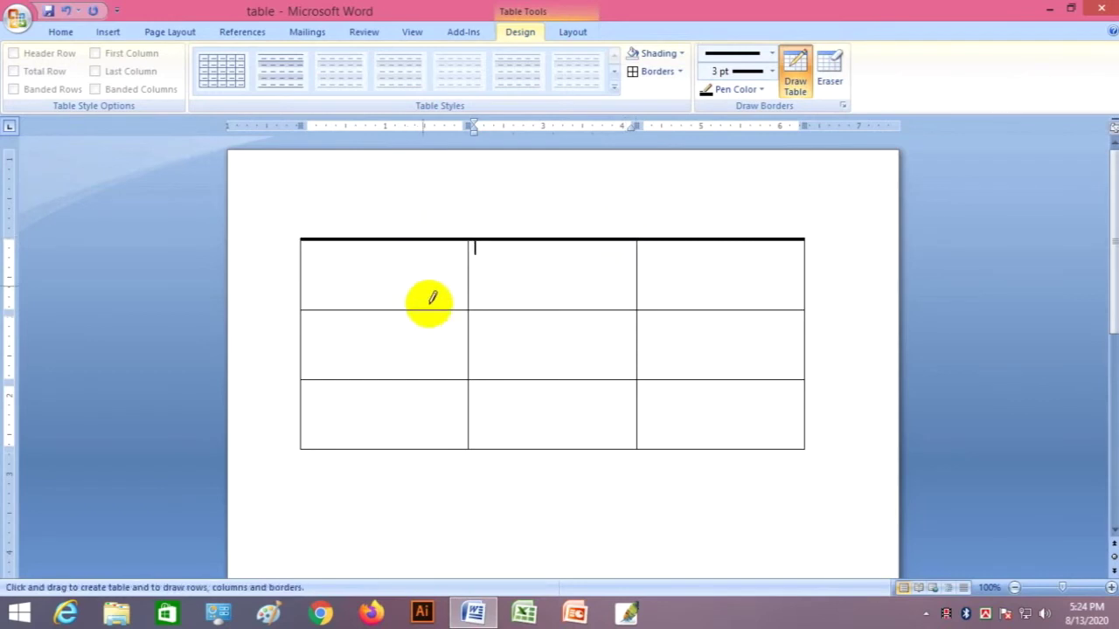
left_click(429, 310)
left_click_drag(516, 310, 629, 308)
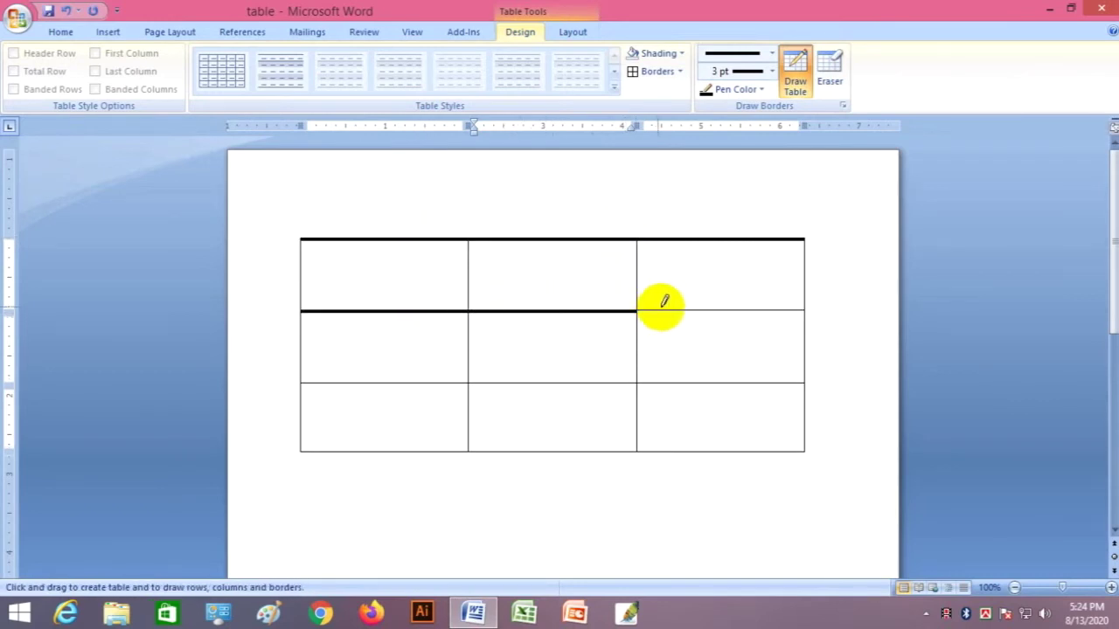
left_click(665, 309)
left_click(711, 383)
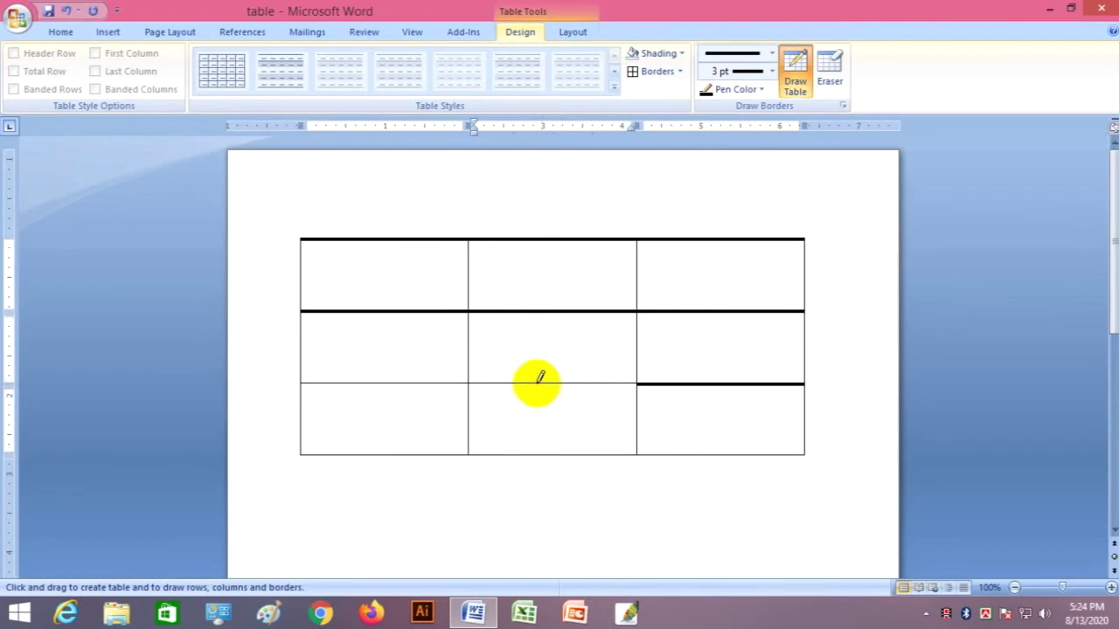
left_click(539, 383)
left_click(417, 383)
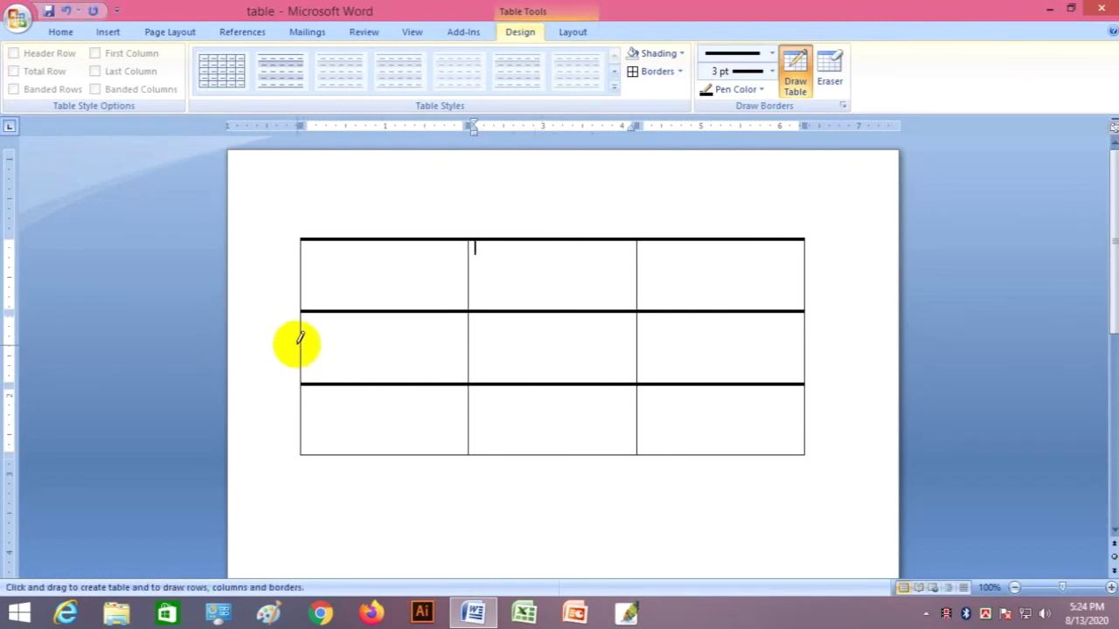
Thicken the left edge, bottom-left edge and both column dividers to 3 pt
left_click(299, 345)
left_click(302, 289)
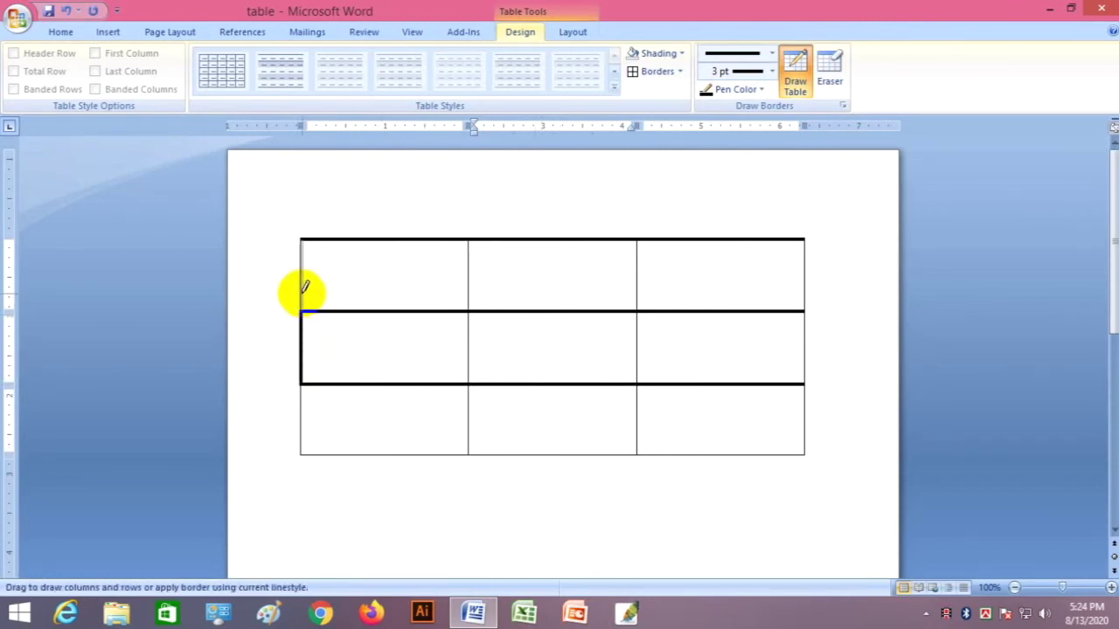
left_click(470, 284)
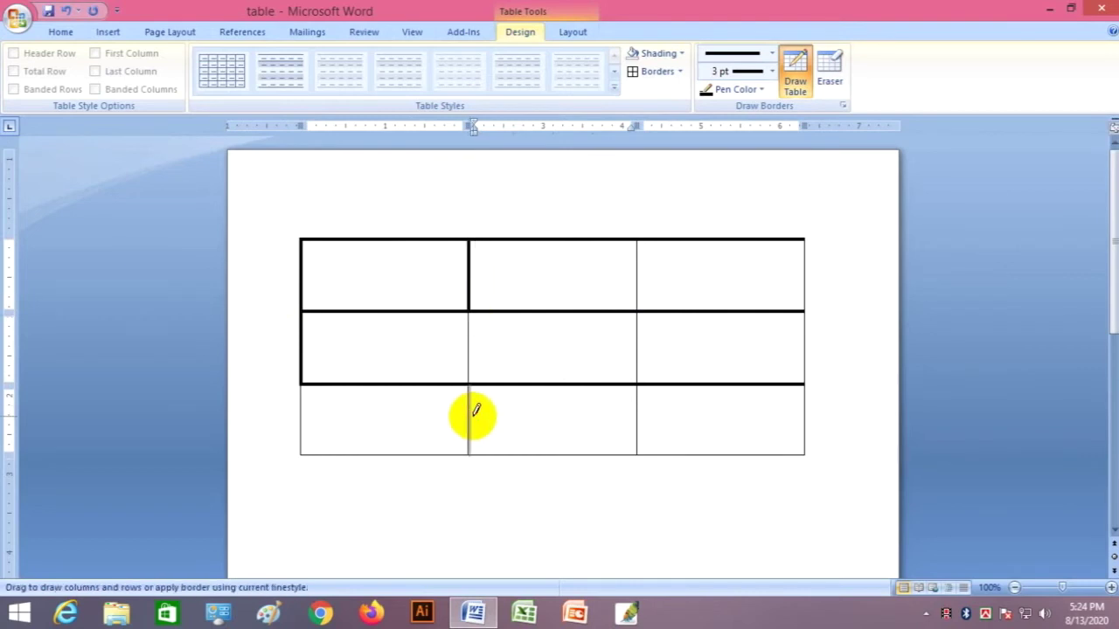
left_click(470, 417)
left_click(351, 455)
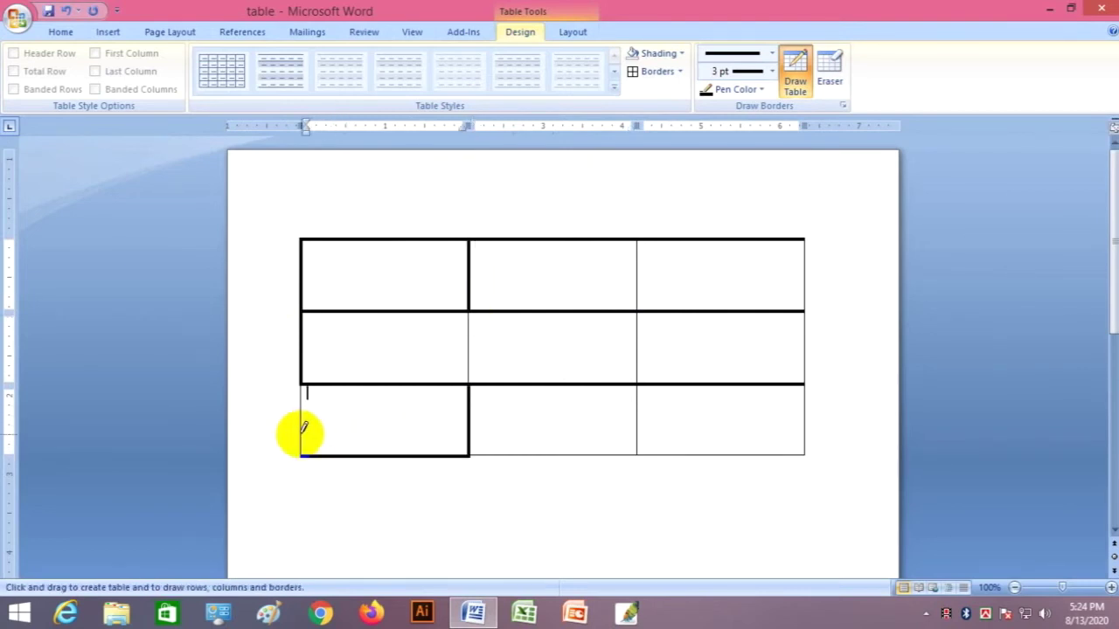
left_click(301, 430)
left_click(638, 423)
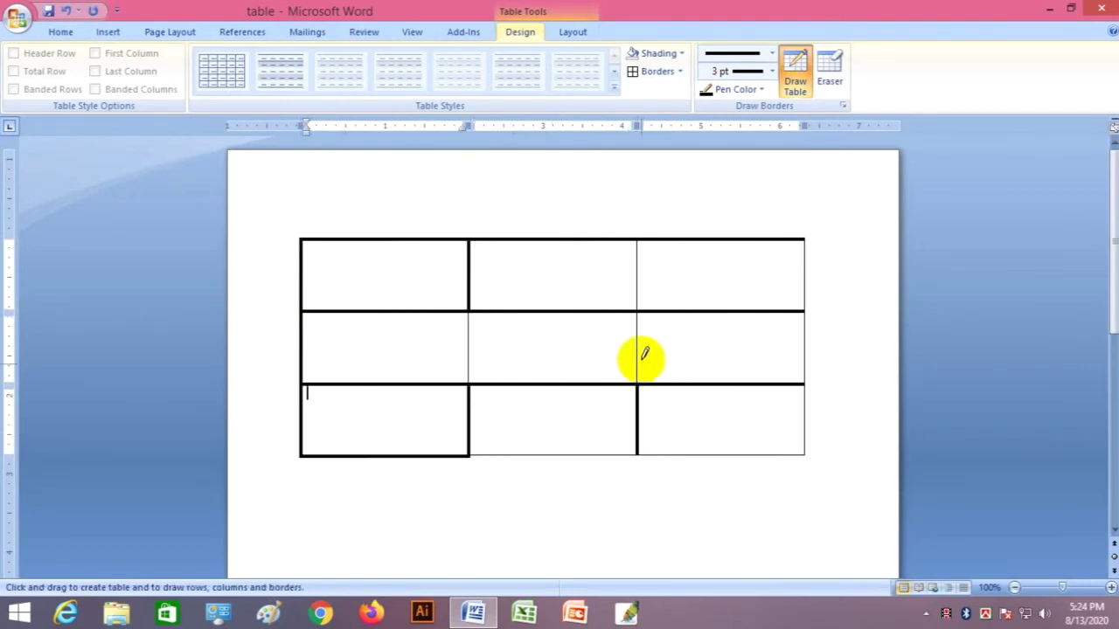
left_click(638, 350)
left_click(638, 284)
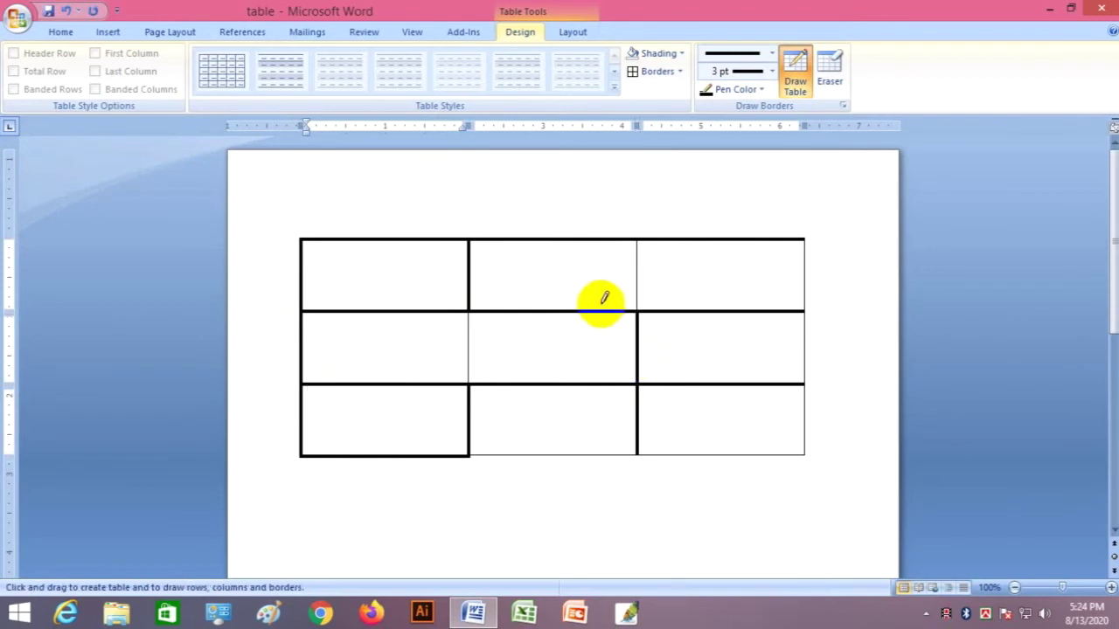
left_click(470, 348)
Thicken the remaining bottom and right outer edges of the table to 3 pt
left_click(692, 455)
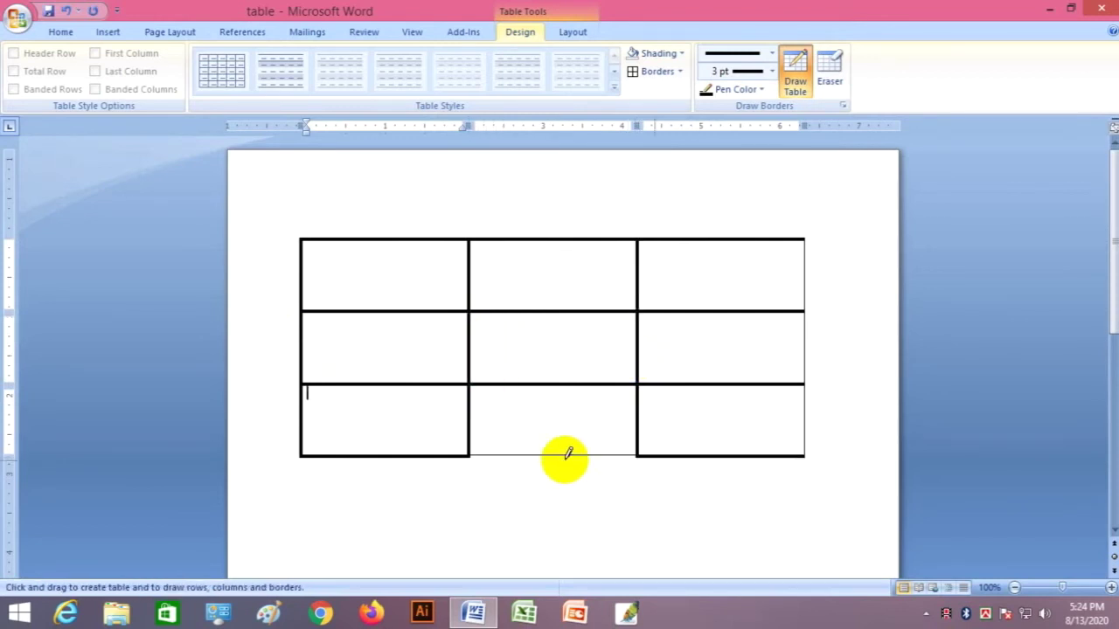
left_click(566, 452)
left_click(804, 421)
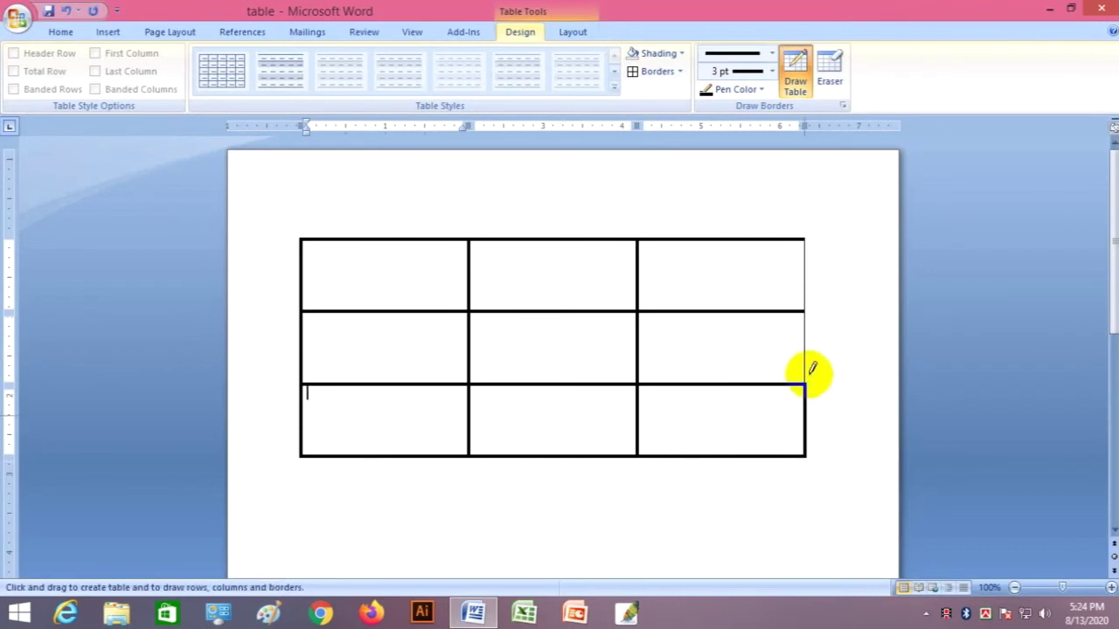
left_click(804, 356)
left_click(805, 288)
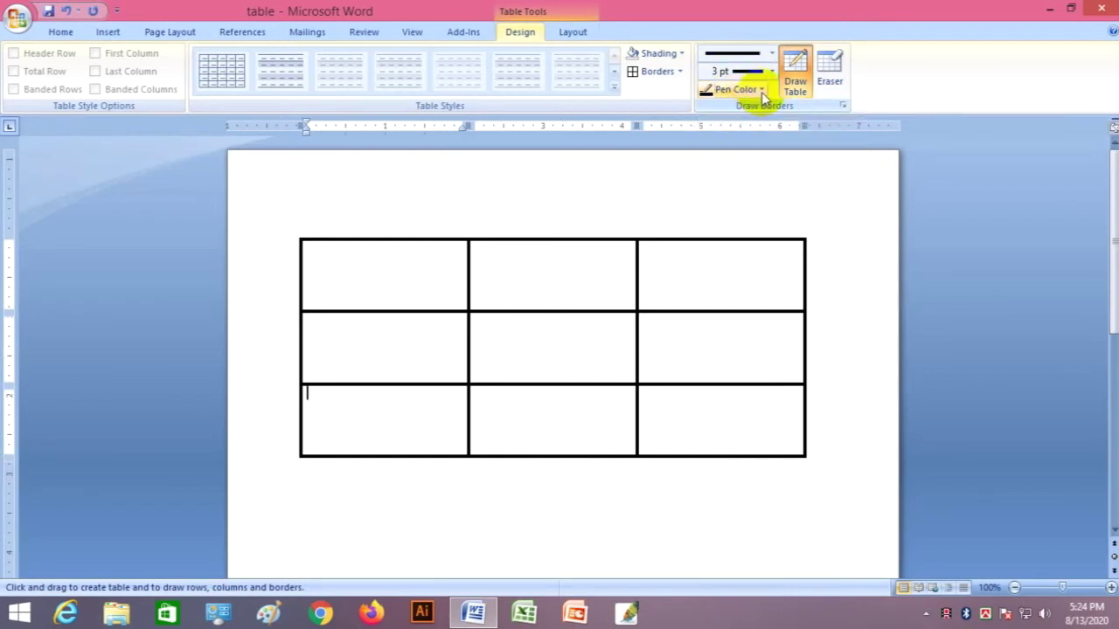
Set the border pen colour to red and redraw the top-right cell's edges in red
left_click(761, 90)
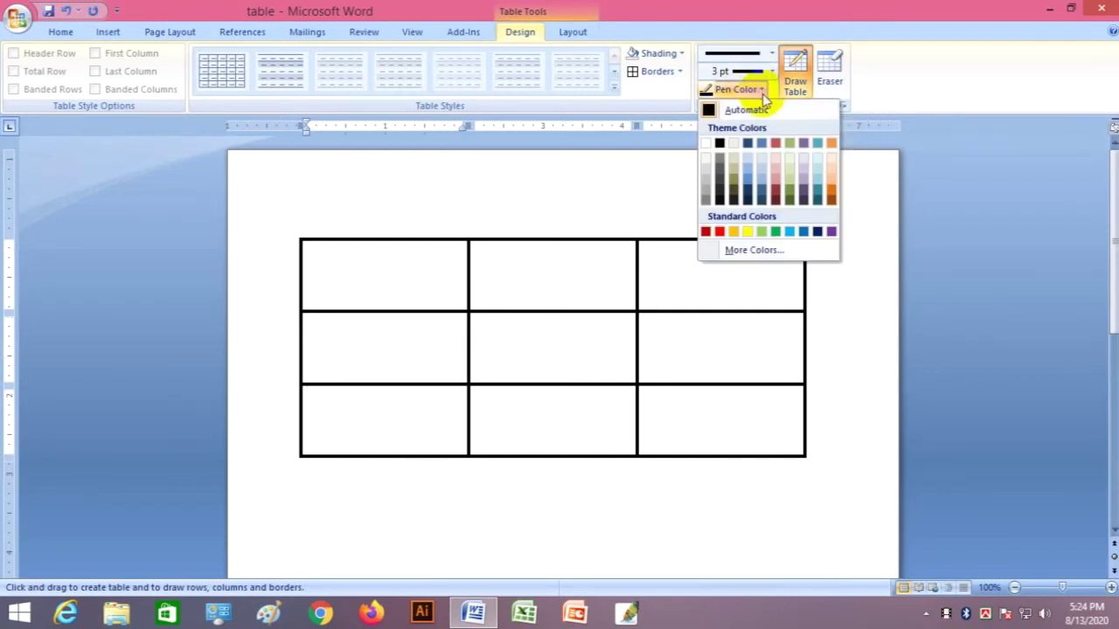
left_click(722, 230)
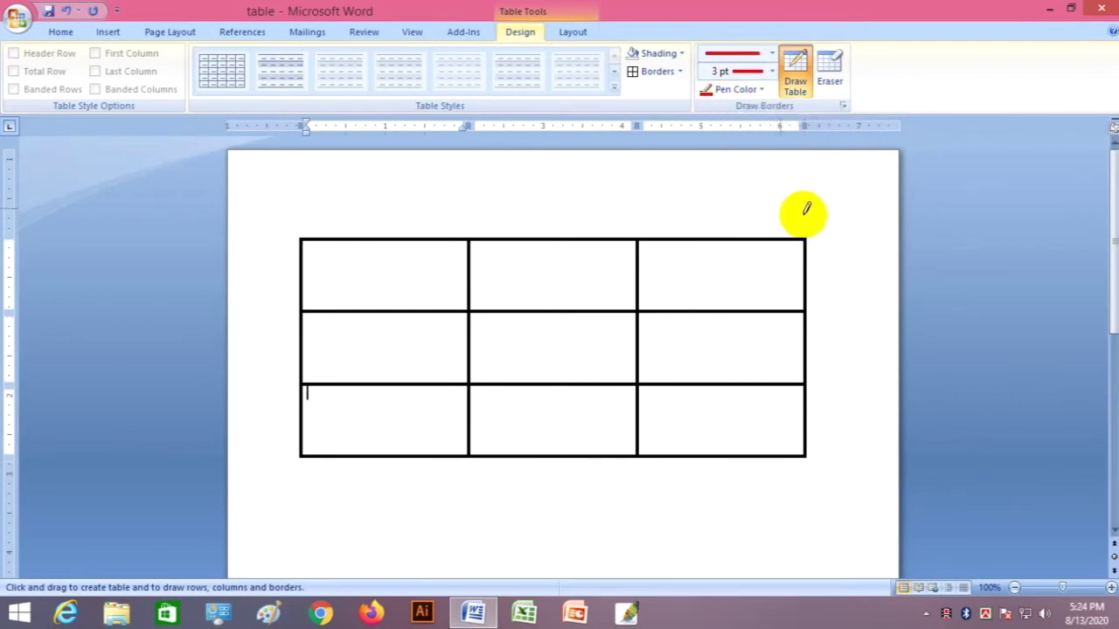
mouse_move(790, 231)
left_mouse_down()
mouse_move(775, 231)
mouse_move(805, 340)
left_mouse_up()
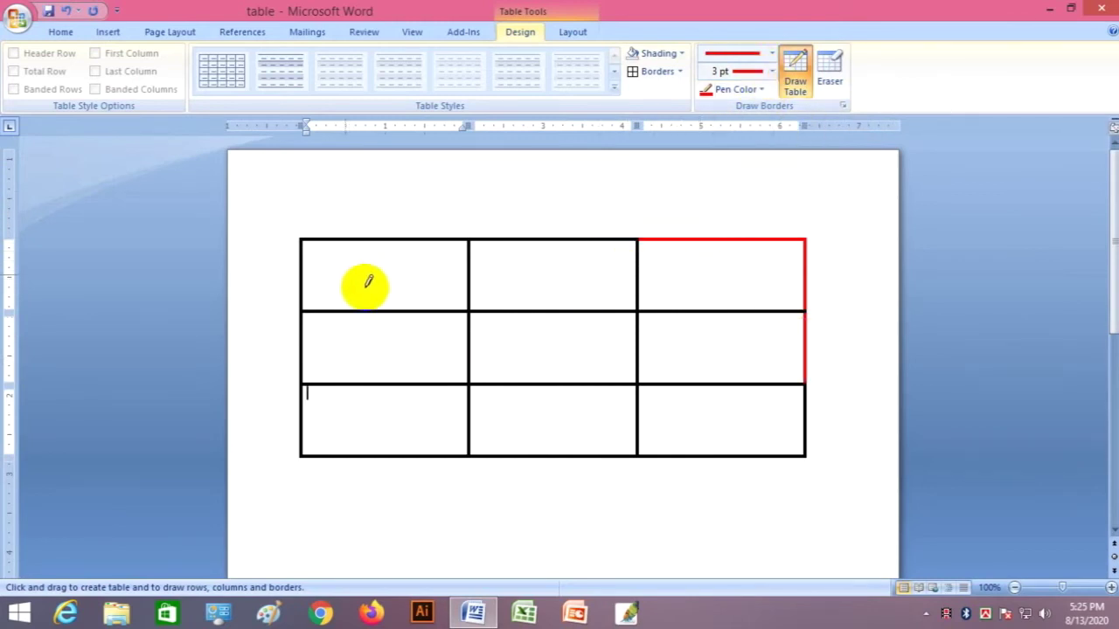
Switch the pen to green and recolour the first cell's top border and both header column dividers
left_click(765, 91)
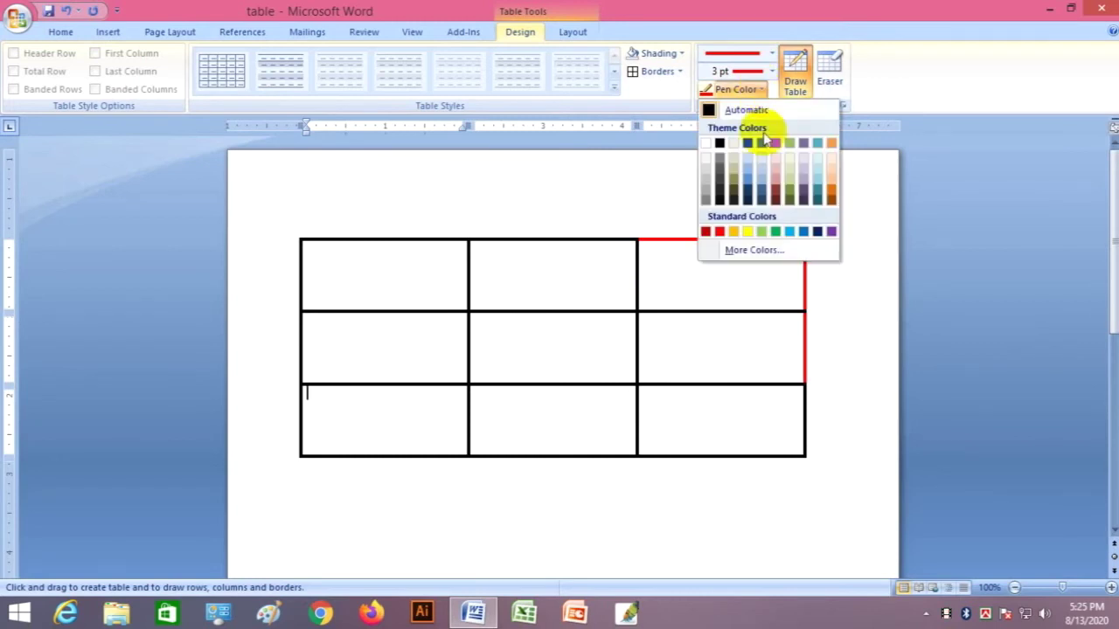
left_click(776, 233)
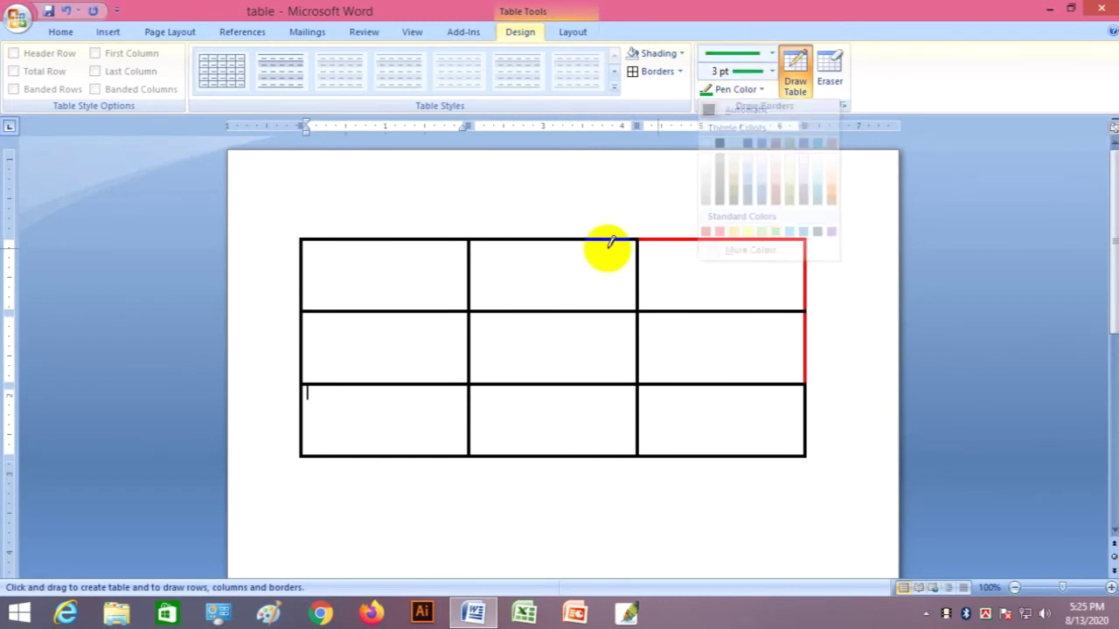
left_click(430, 236)
left_click(470, 273)
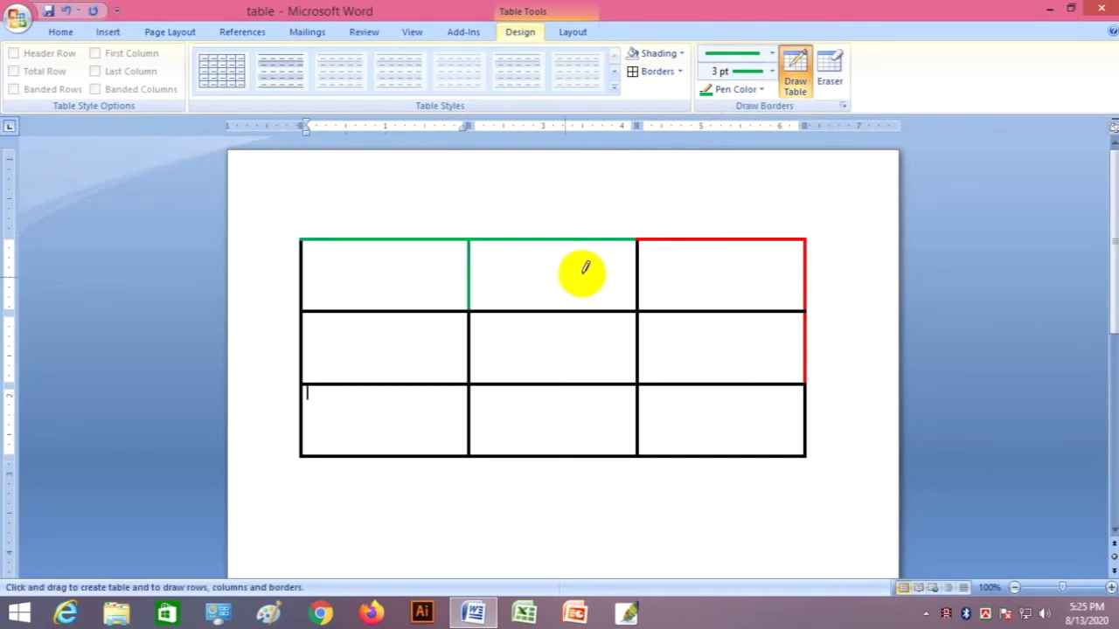
left_click(638, 263)
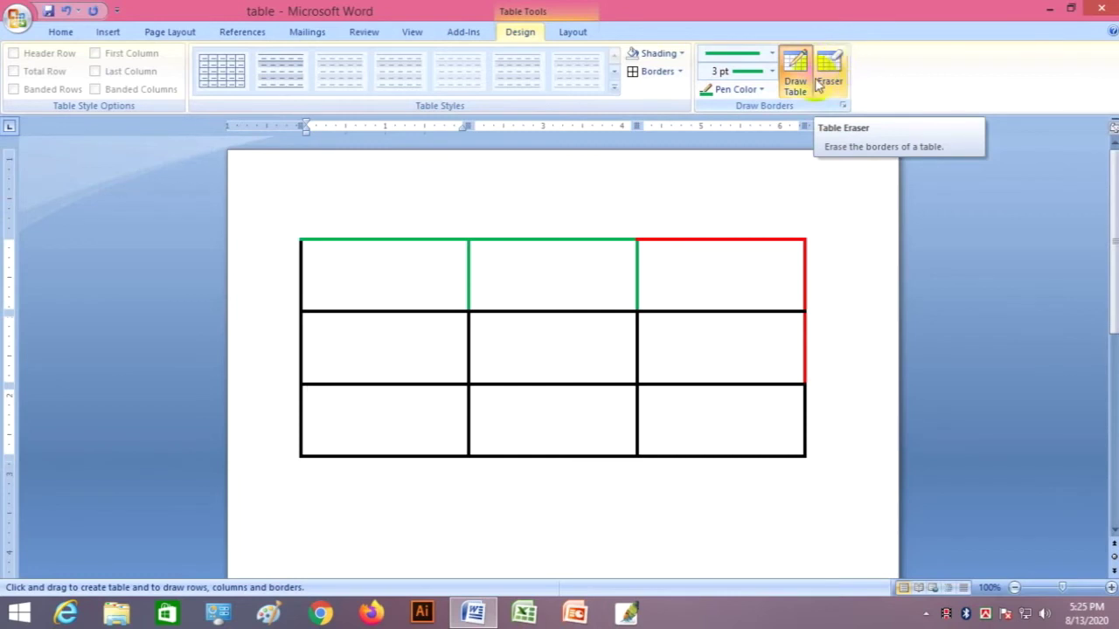
left_click(835, 70)
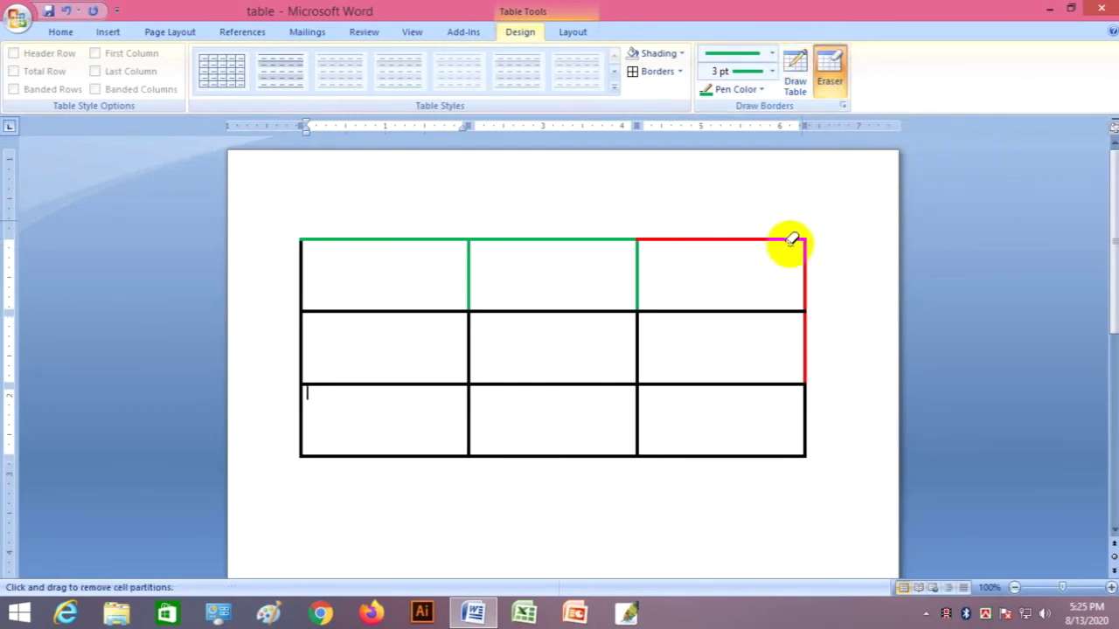
left_click(805, 264)
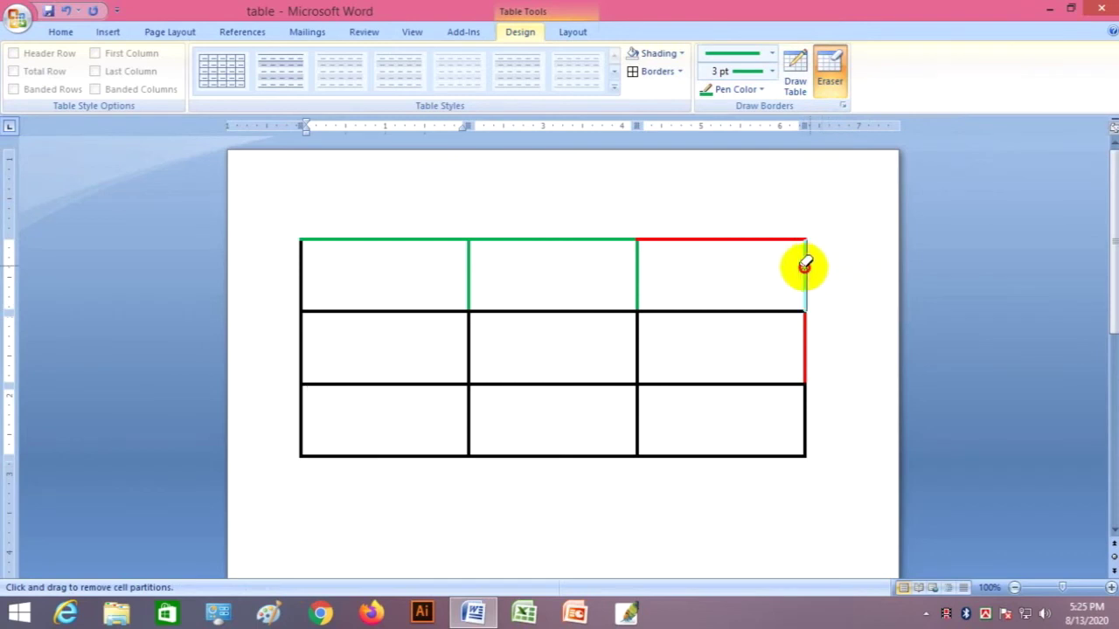
left_click(760, 242)
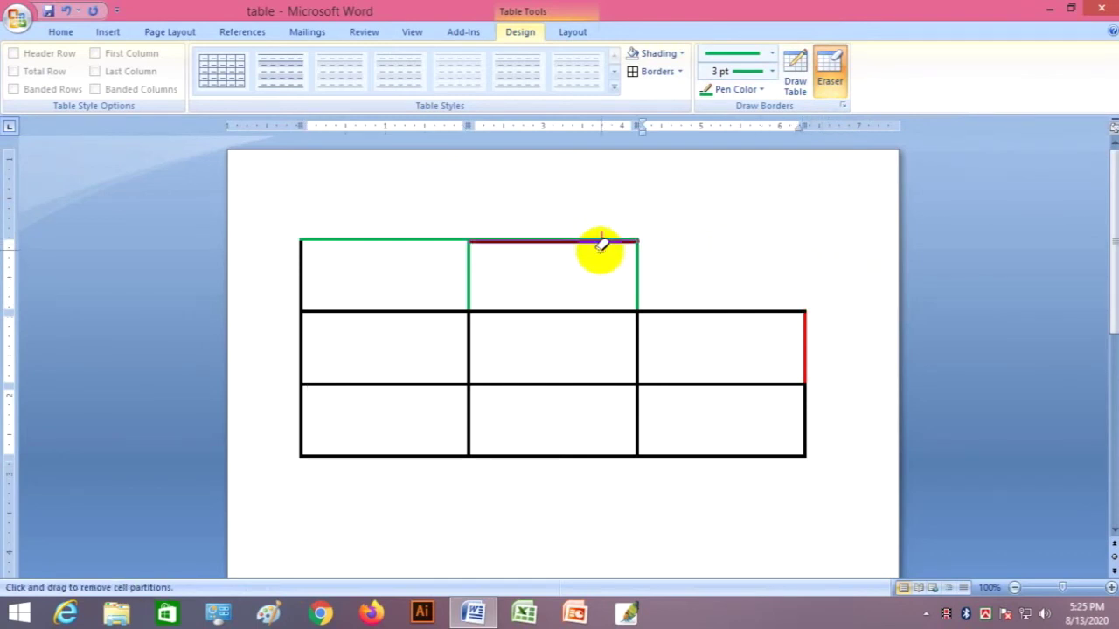
left_click(599, 240)
left_click(591, 311)
left_click(668, 310)
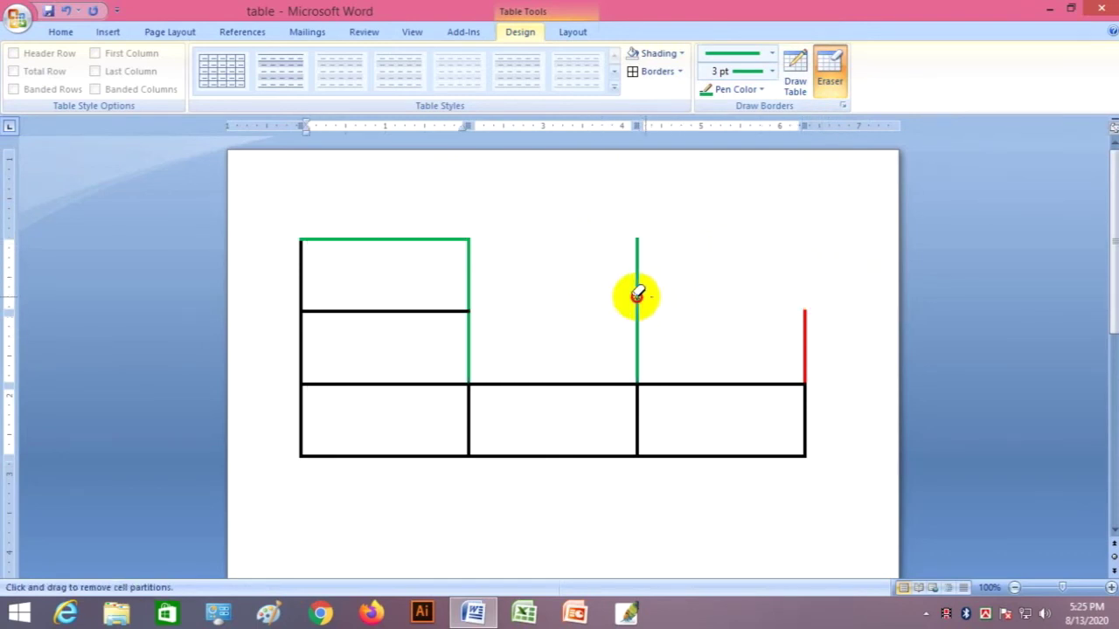
left_click(637, 298)
left_click(763, 385)
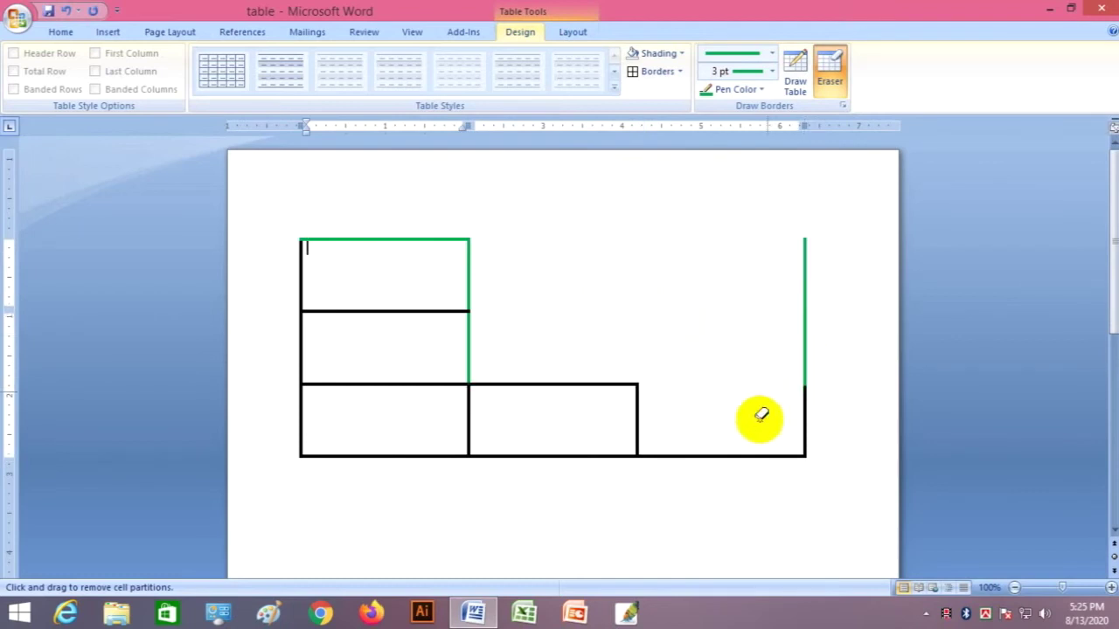
left_click(730, 456)
left_click(617, 456)
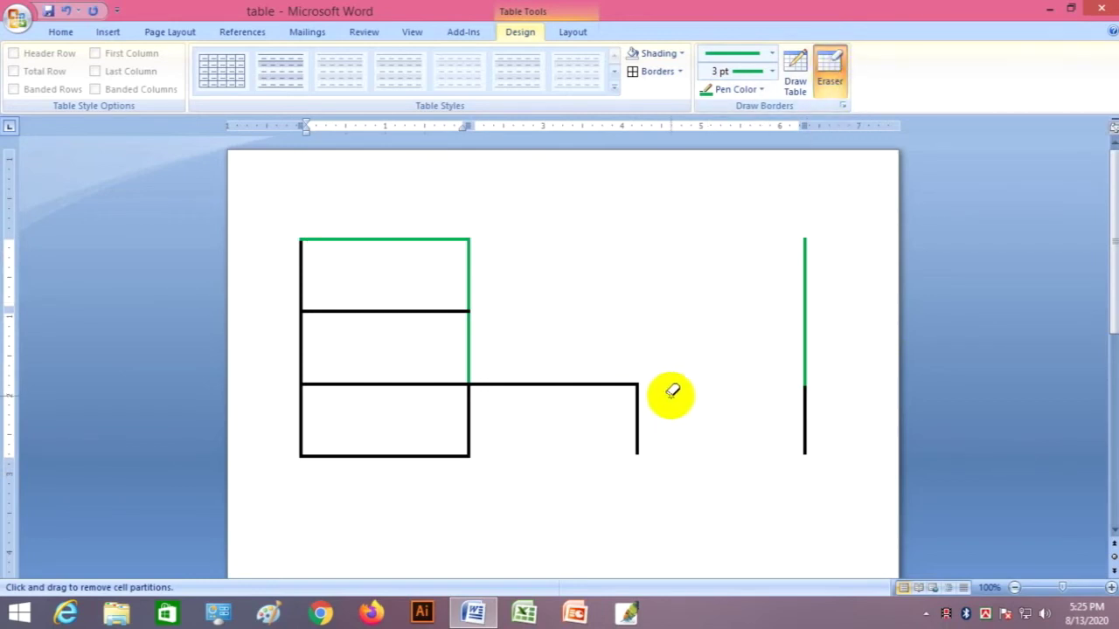
key("ctrl+z")
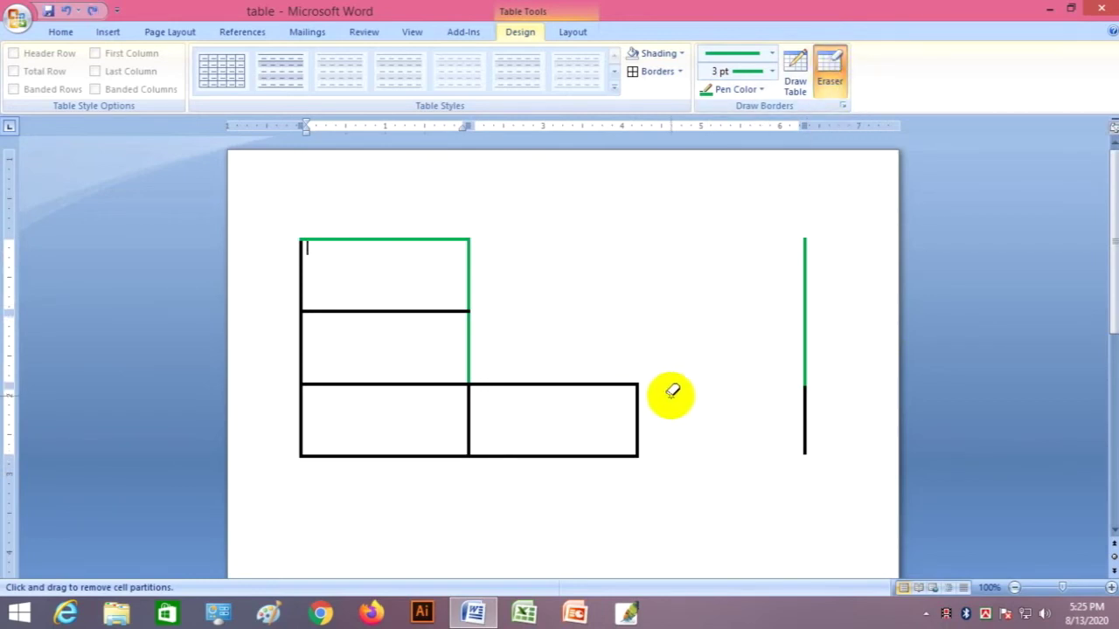
key("ctrl+z")
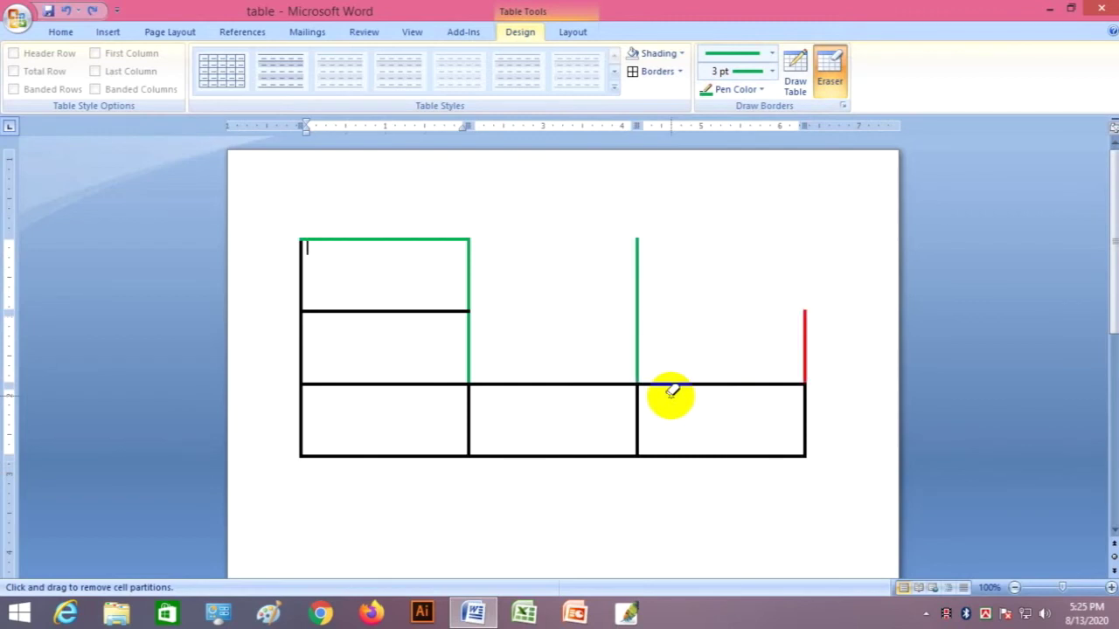
key("ctrl+z")
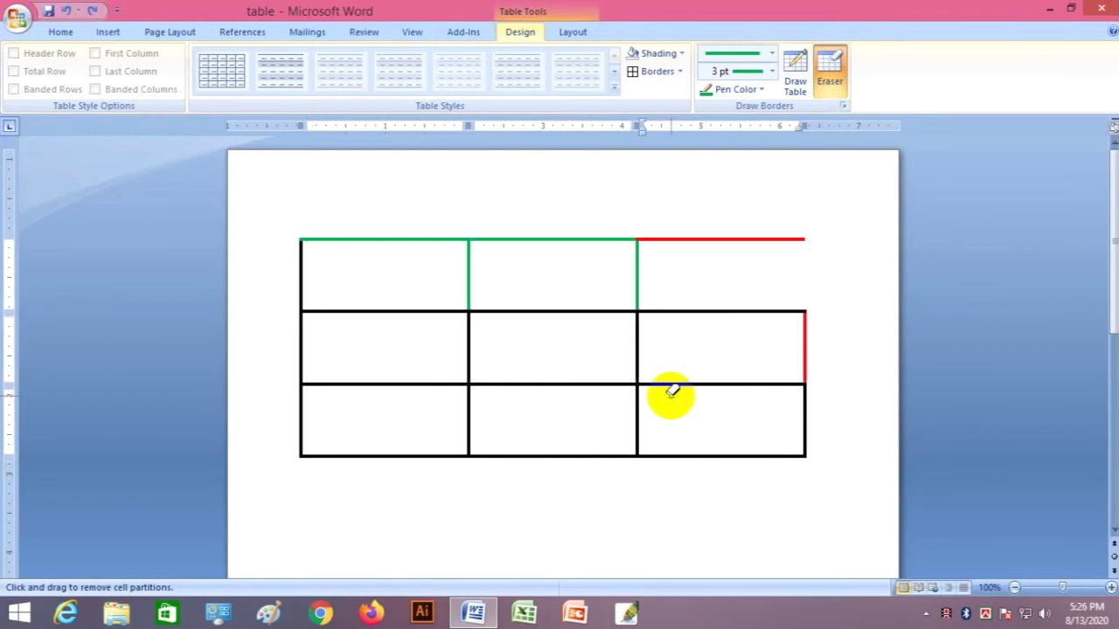
key("ctrl+z")
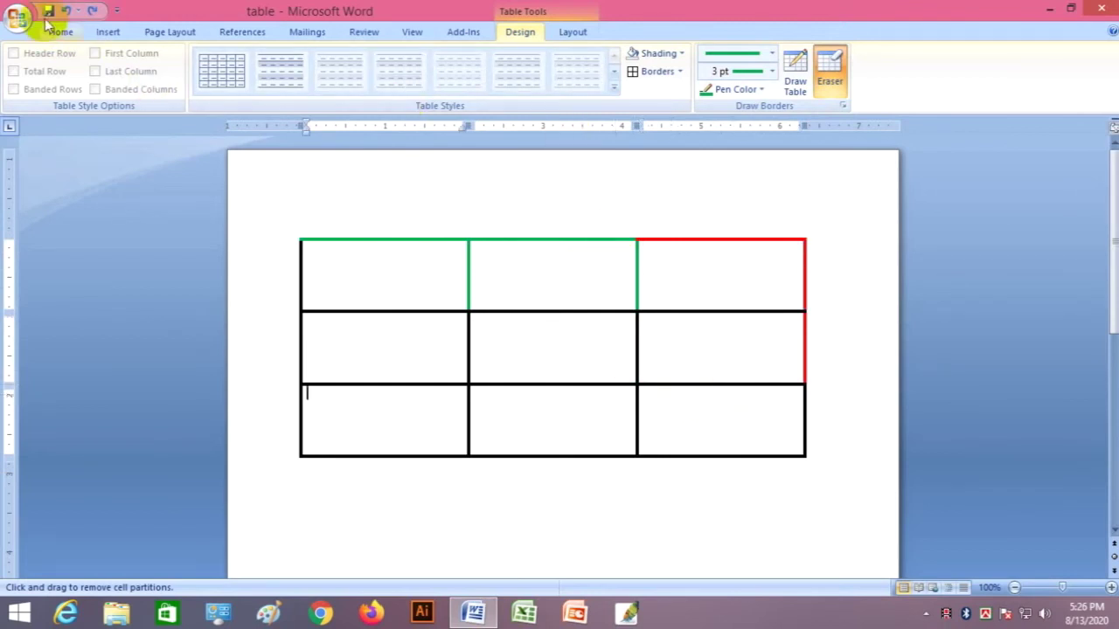
Turn off the Eraser, then select the whole coloured-border table and delete it with Backspace
left_click(47, 14)
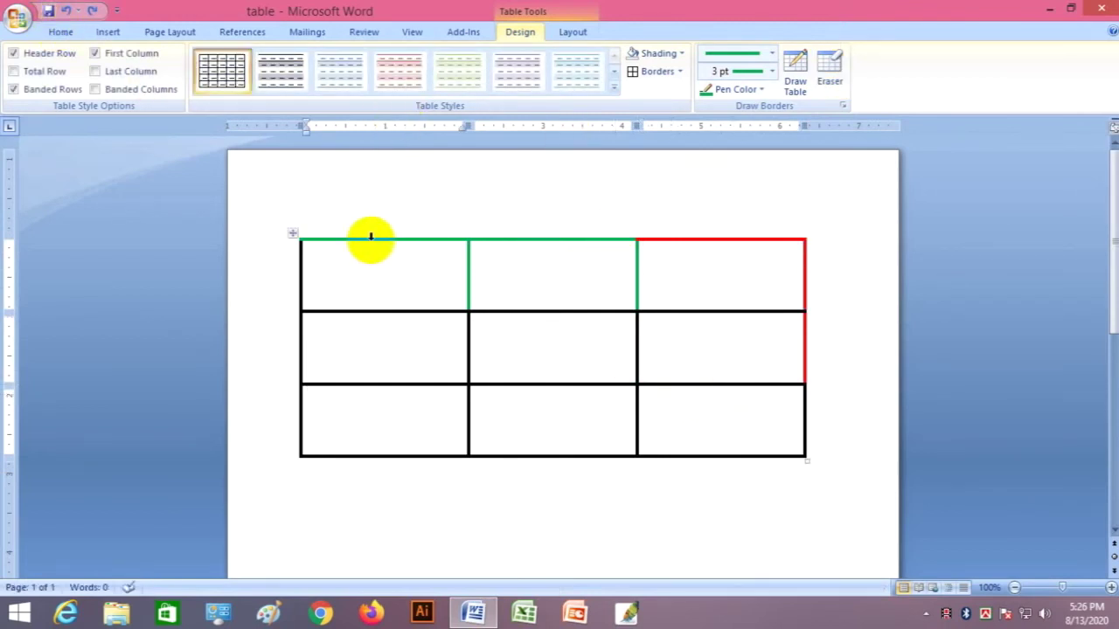
left_click(292, 233)
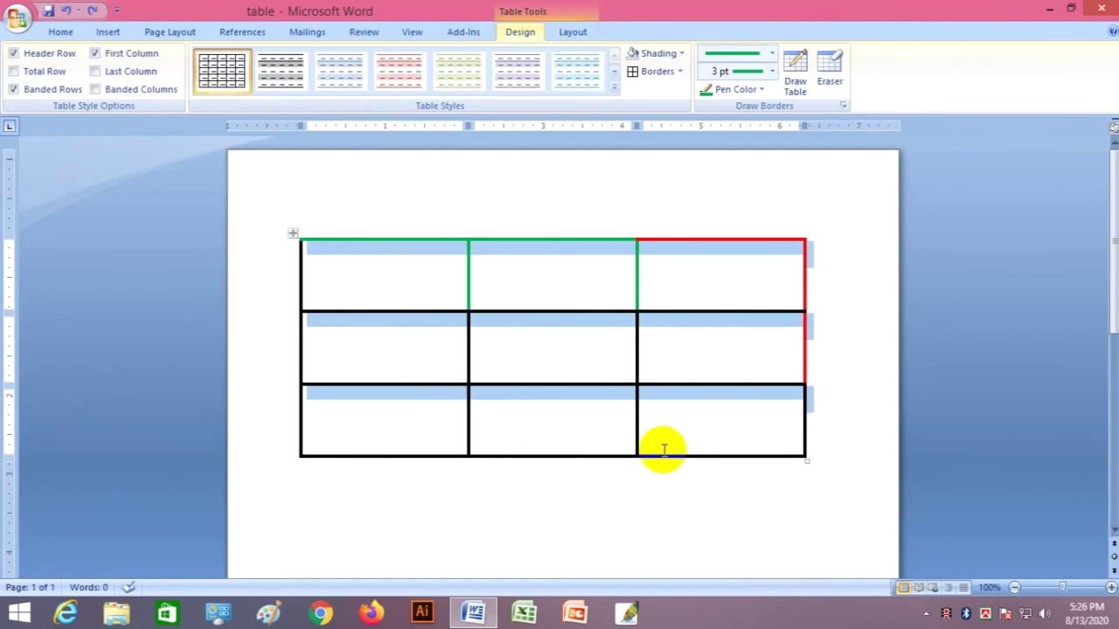
key("BackSpace")
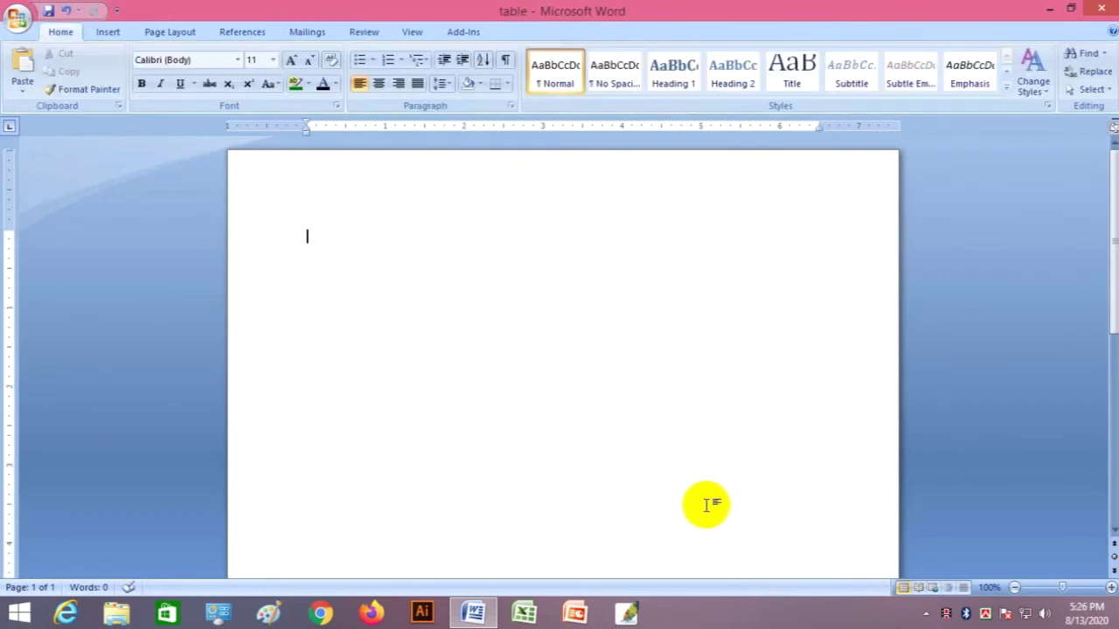
Insert a 3x3 table and drag its resize handle down so the rows are taller
left_click(110, 32)
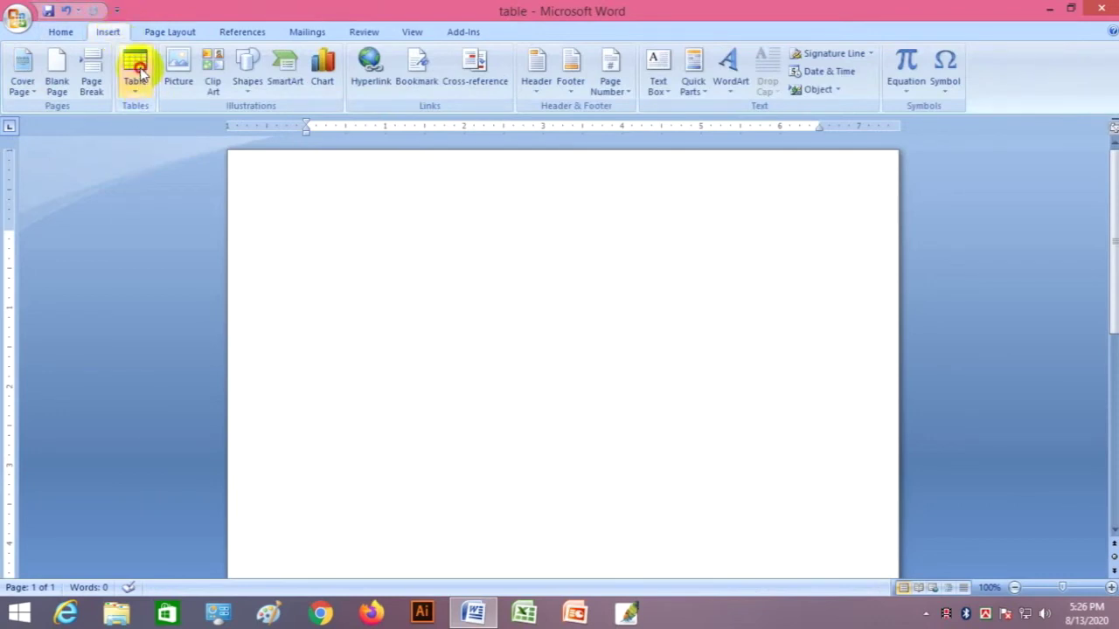
left_click(138, 70)
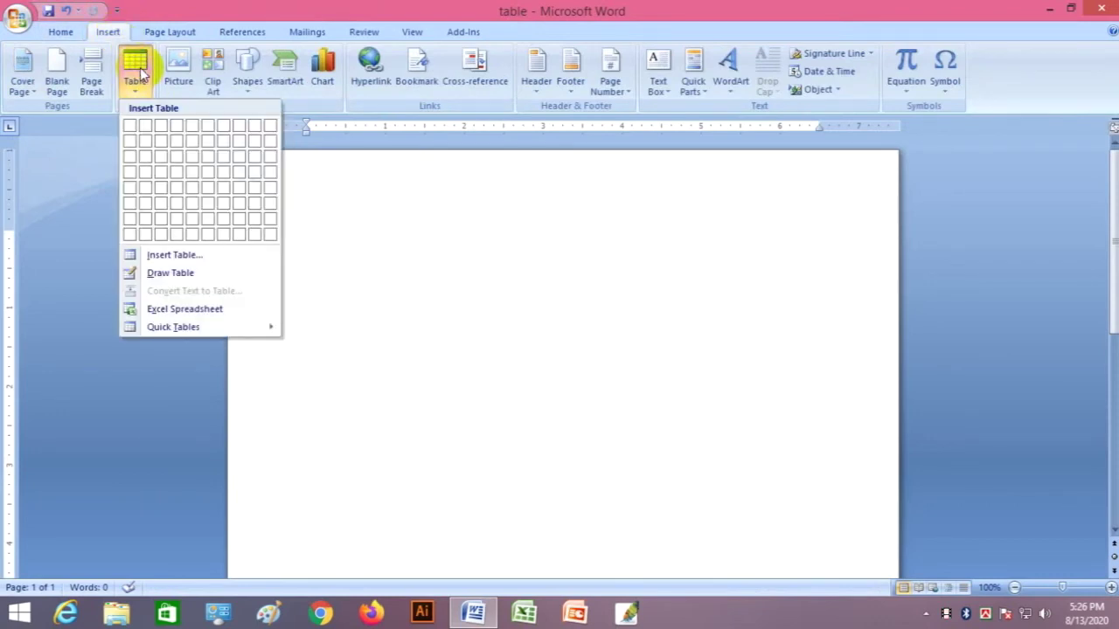
left_click(162, 158)
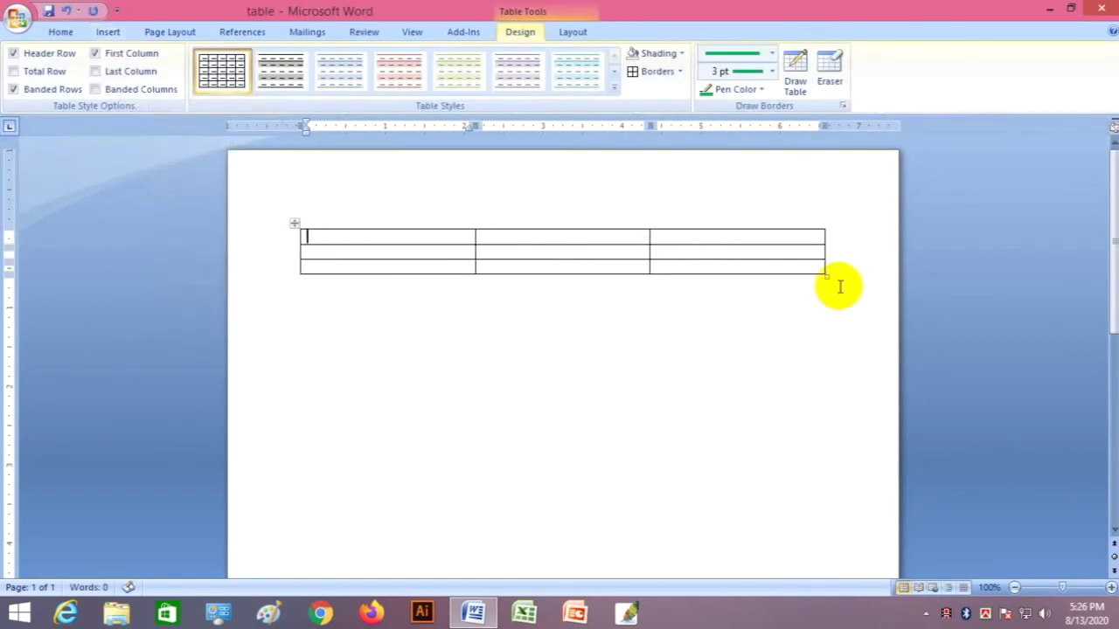
left_click_drag(826, 278, 821, 355)
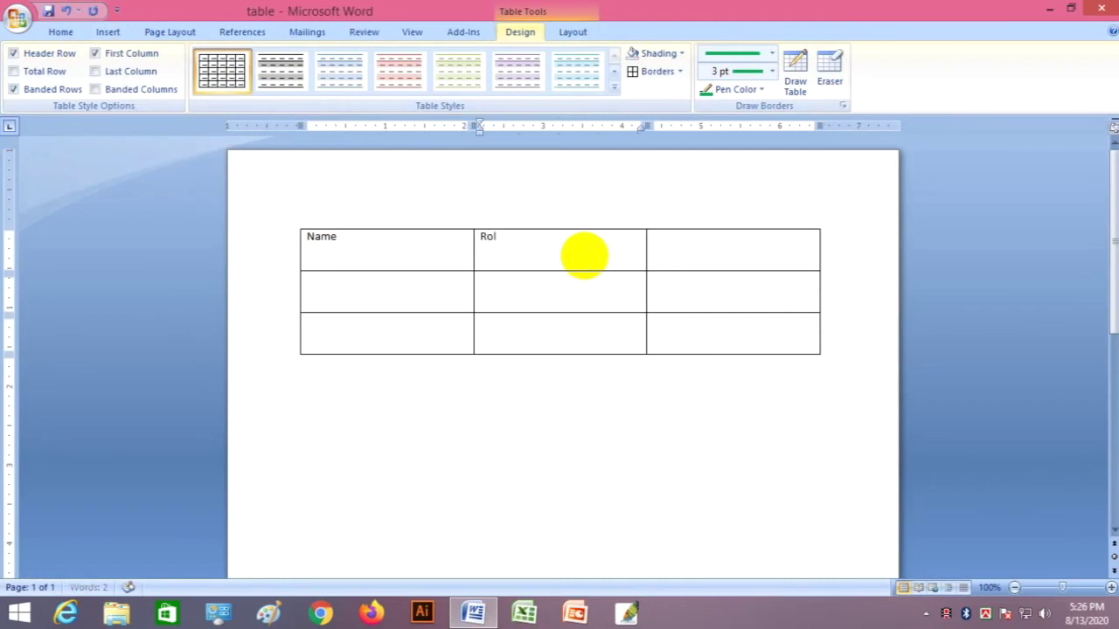
Fill in headers Name, Roll, Reg. and rows A/1/11, B/2/22, then select all the table text
left_click(785, 252)
type("Reg.")
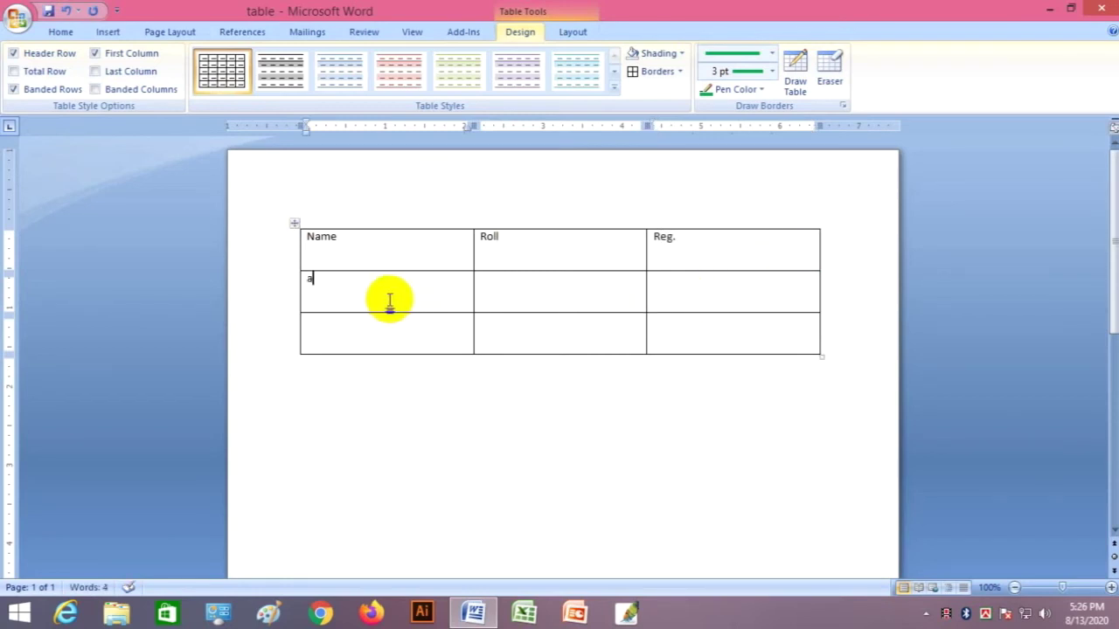
left_click(389, 299)
type("A")
left_click(411, 324)
type("B")
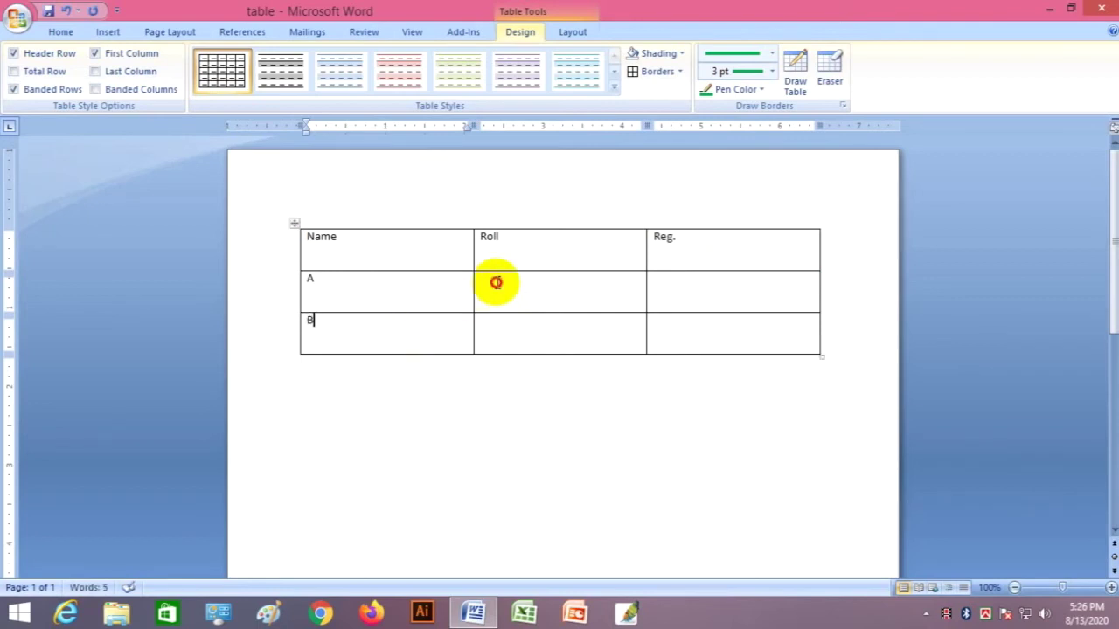
left_click(505, 330)
type("2")
left_click(680, 280)
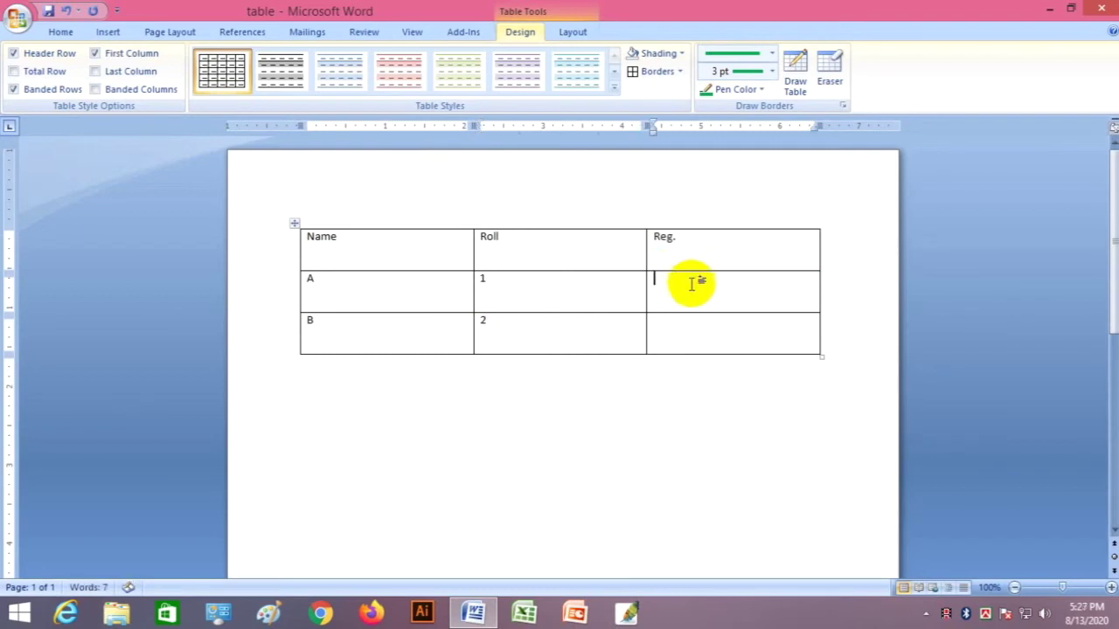
type("11")
left_click(707, 324)
type("22")
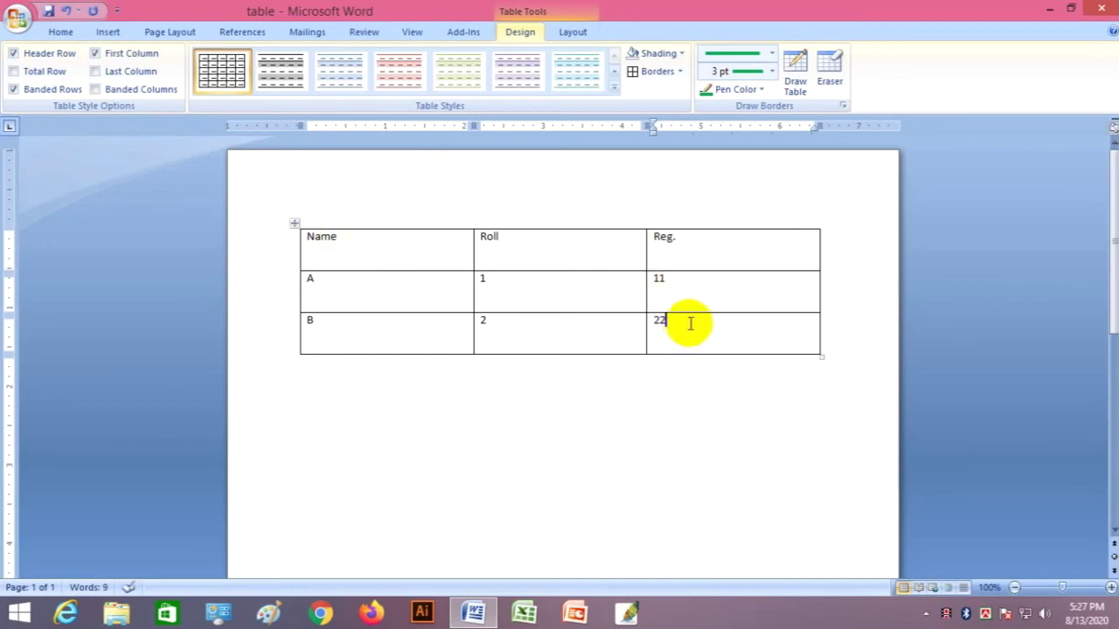
left_click_drag(690, 323, 377, 256)
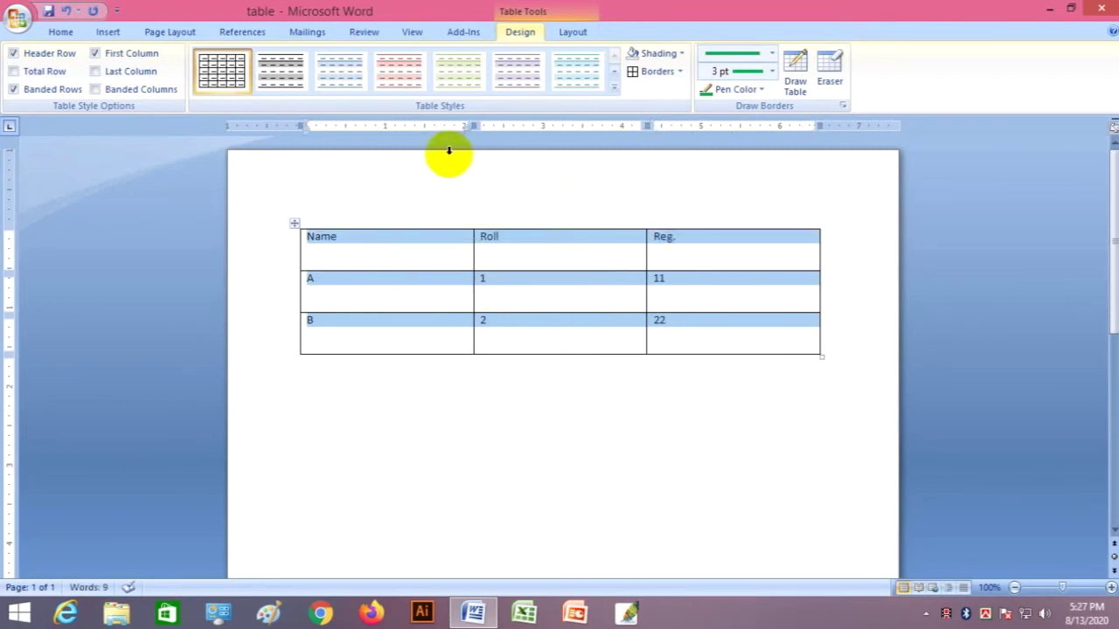
Centre the text in every table cell with Home > Center, then reselect the whole table
left_click(61, 33)
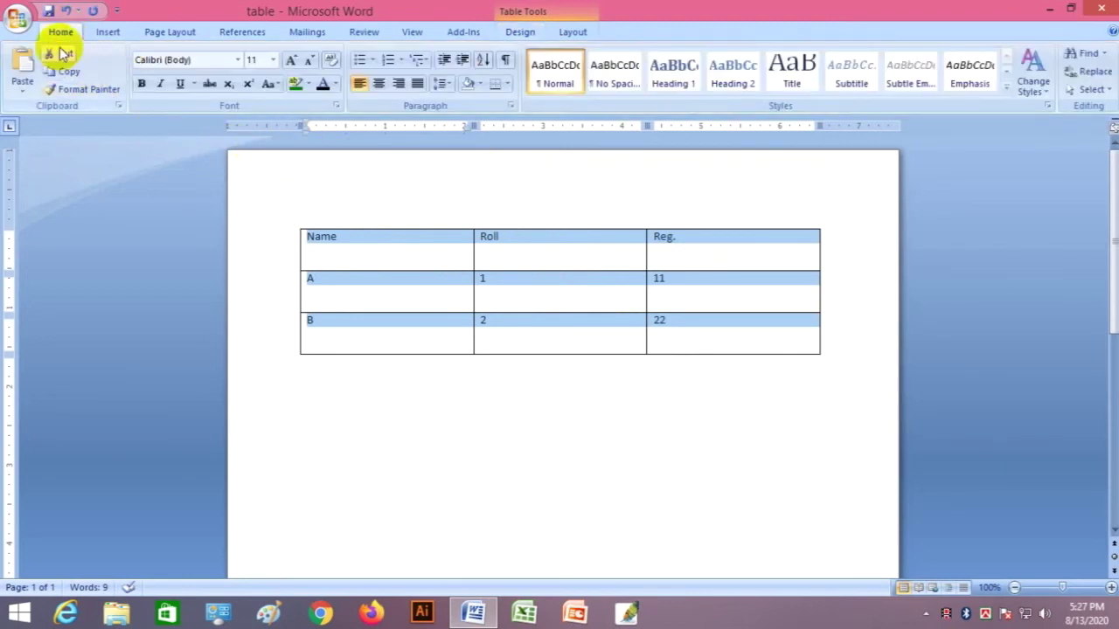
left_click(378, 85)
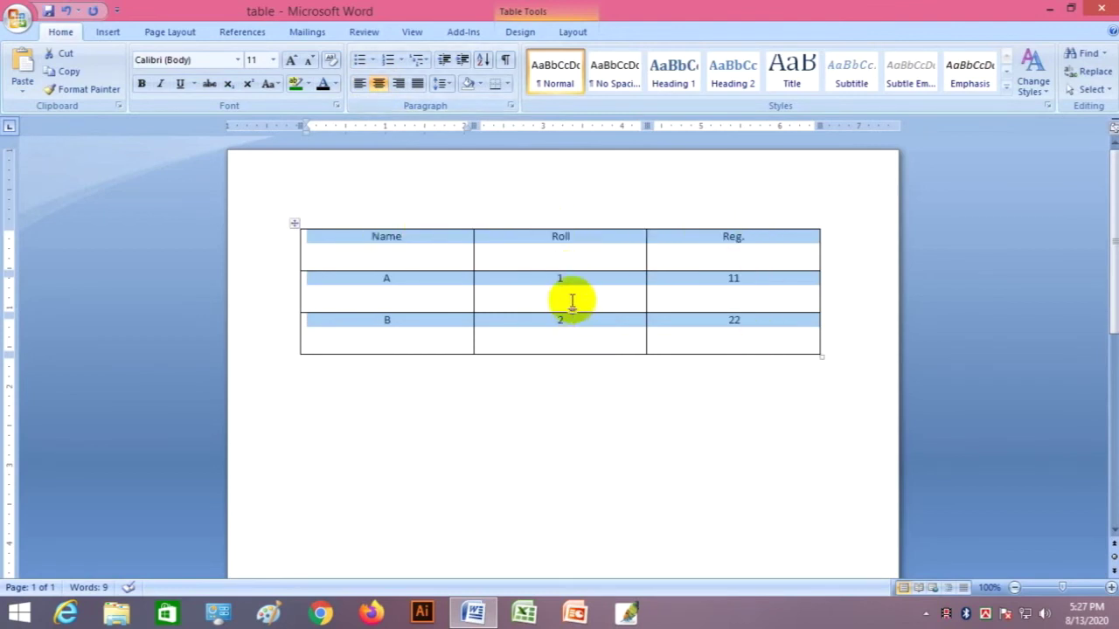
left_click(358, 83)
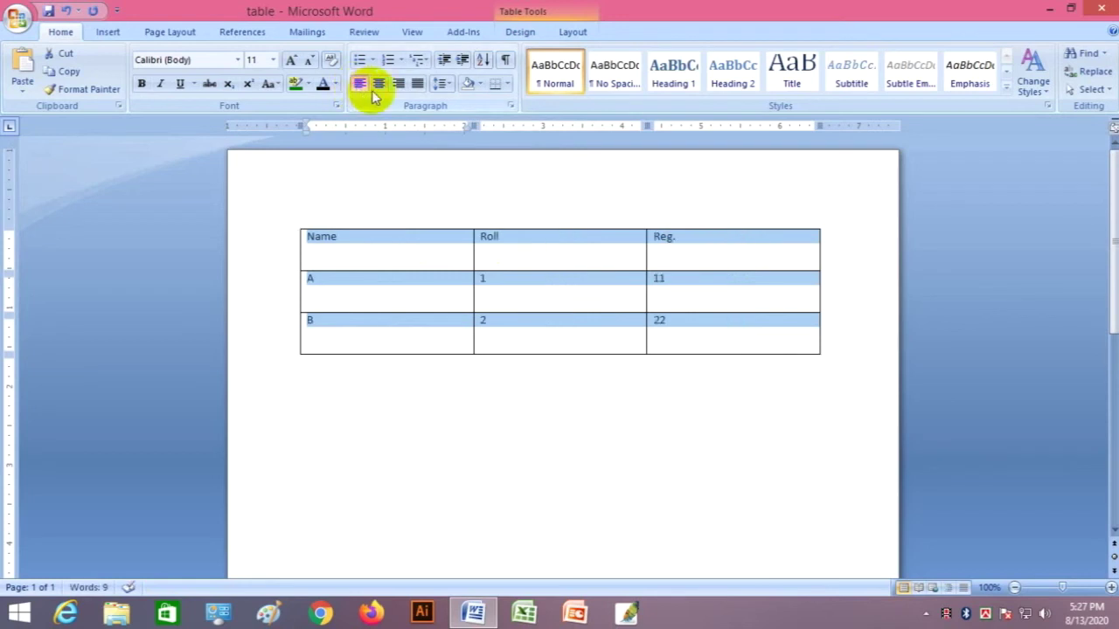
left_click(379, 83)
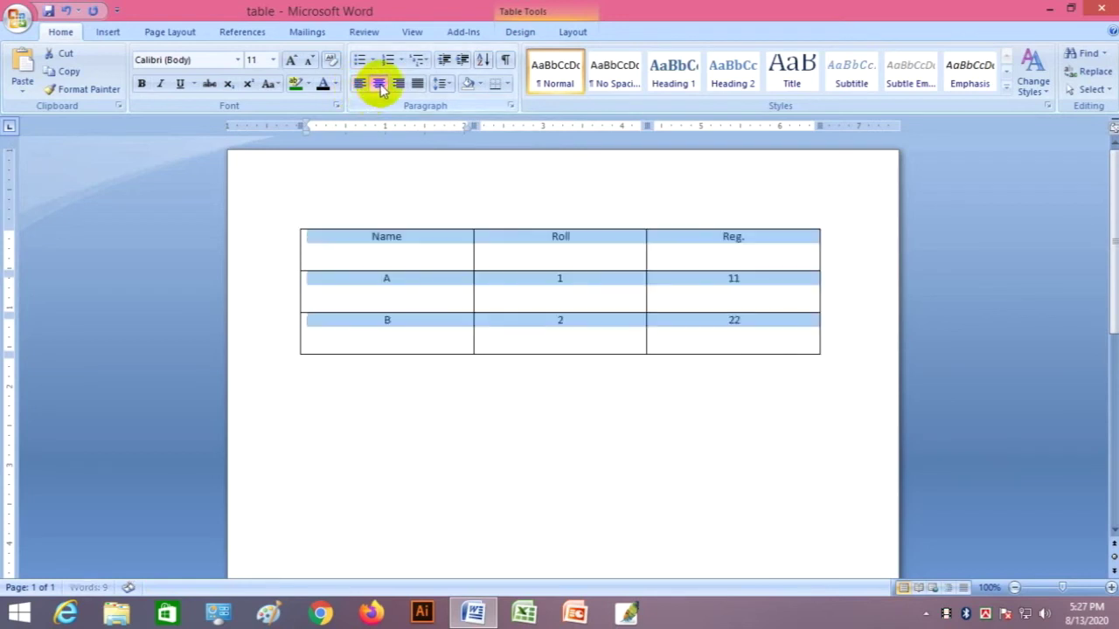
left_click(528, 321)
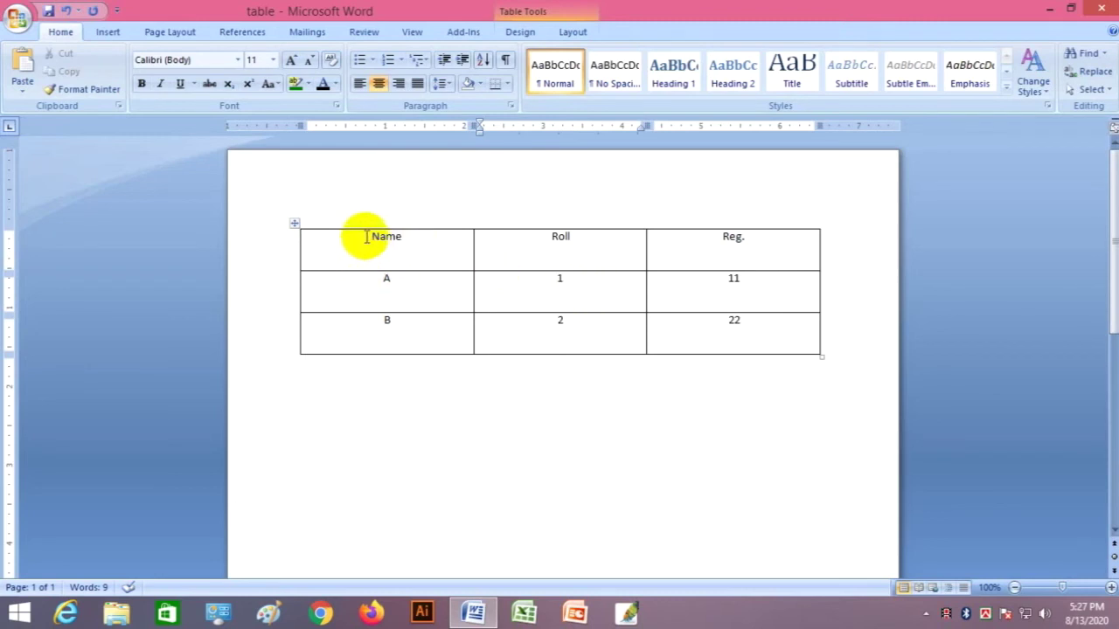
left_click_drag(367, 237, 733, 332)
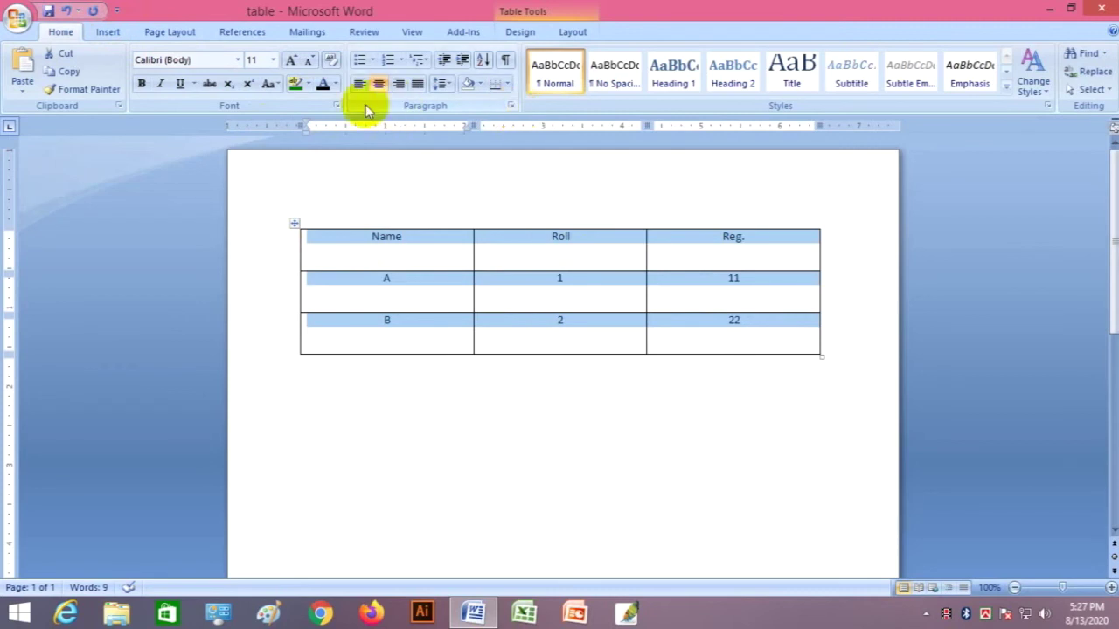
Set the table paragraphs to 12 pt spacing before and after with single line spacing
left_click(511, 106)
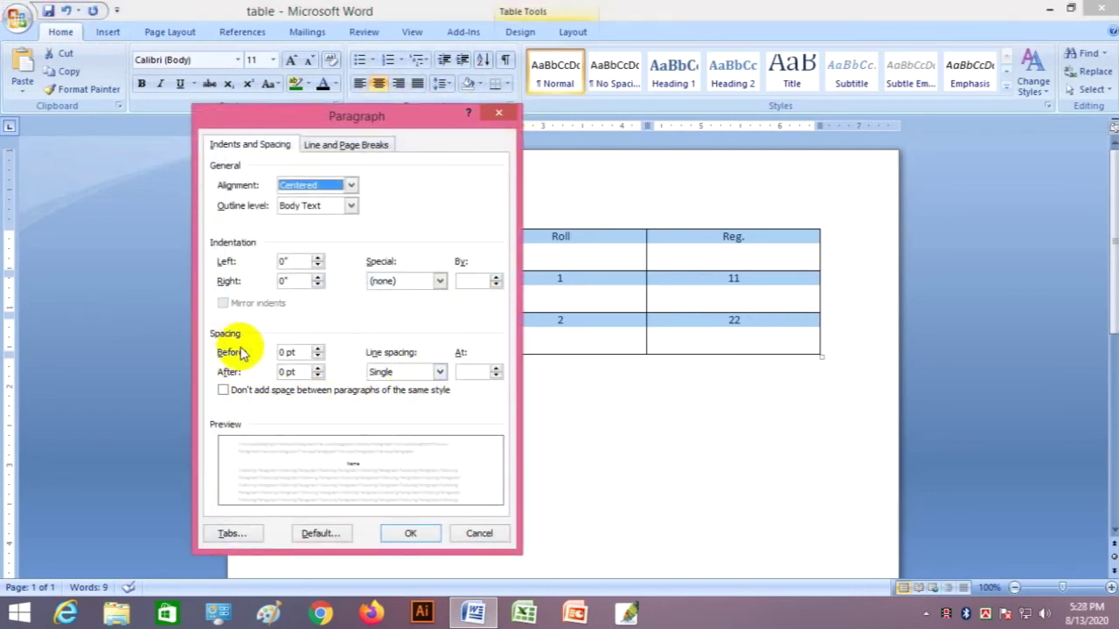
left_click(318, 348)
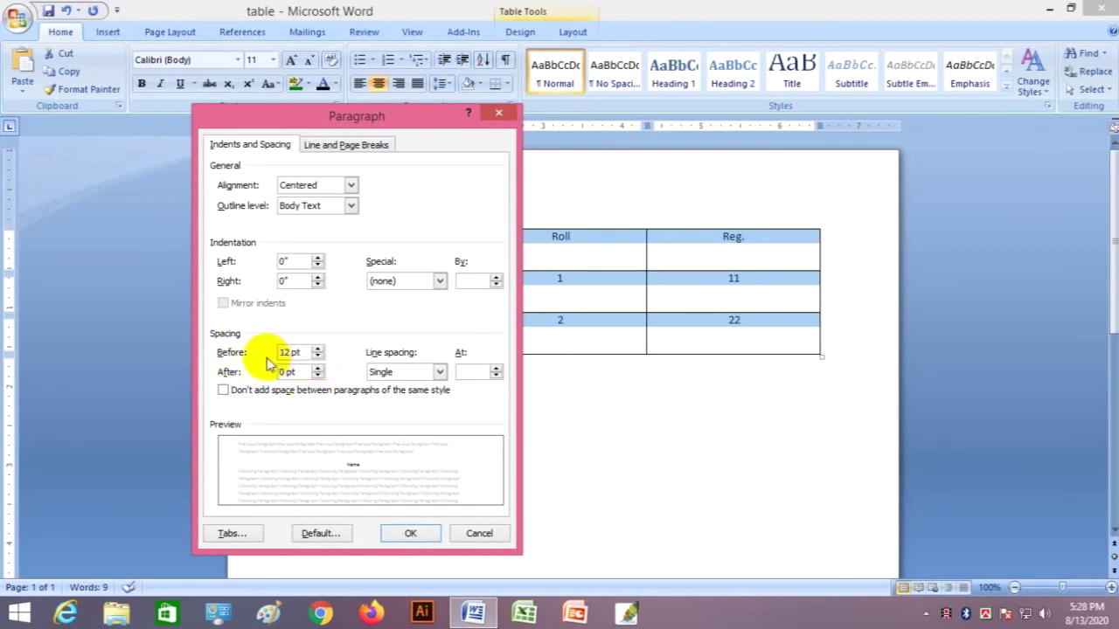
left_click(318, 368)
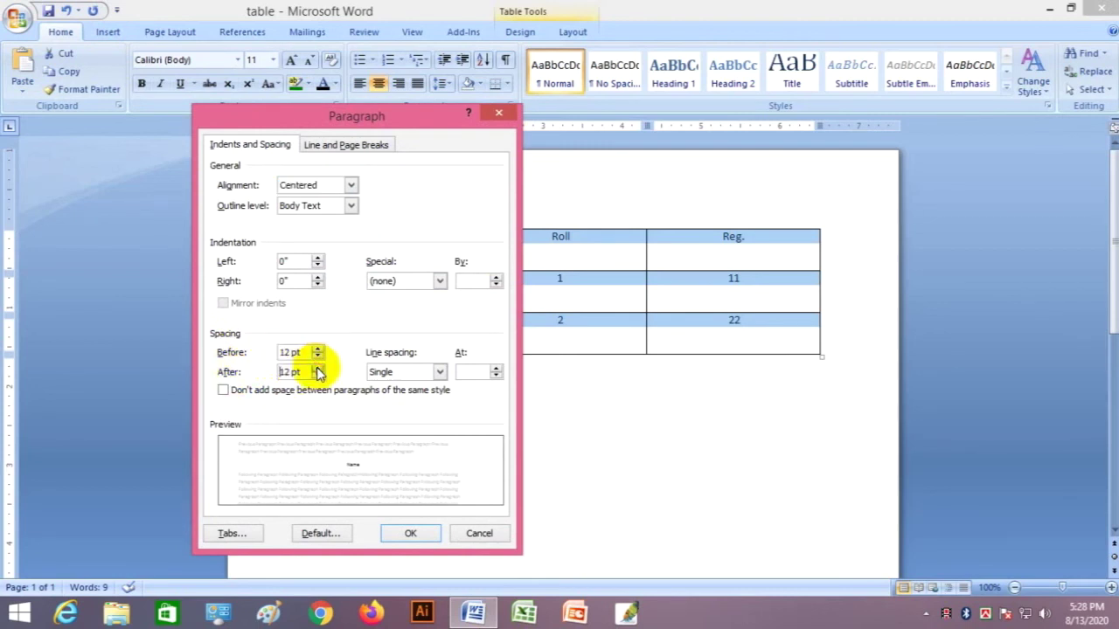
left_click(440, 372)
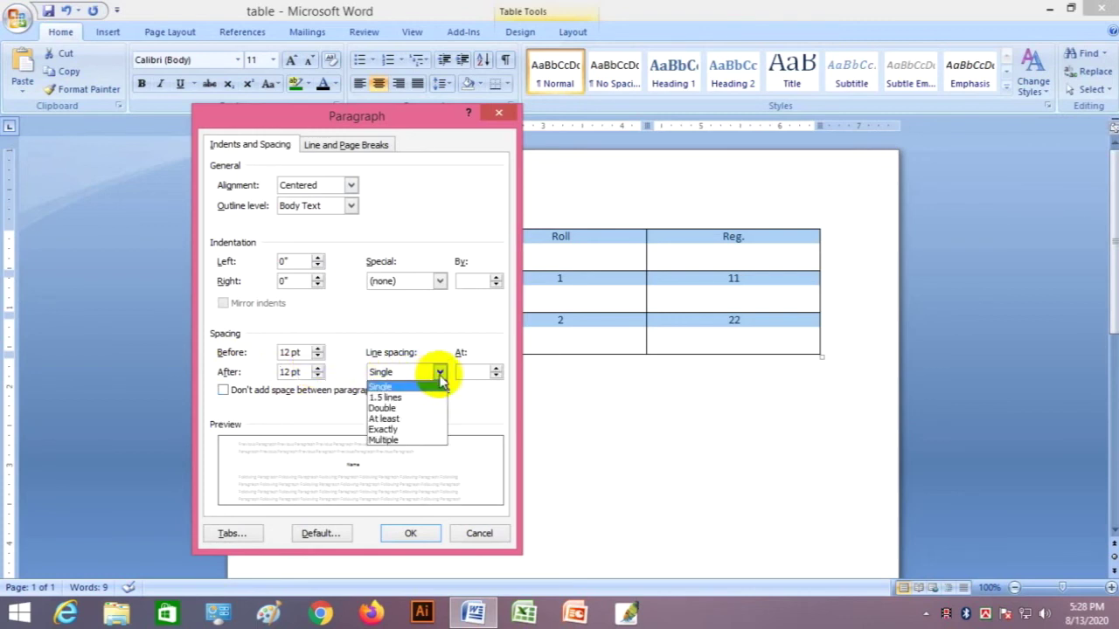
left_click(420, 388)
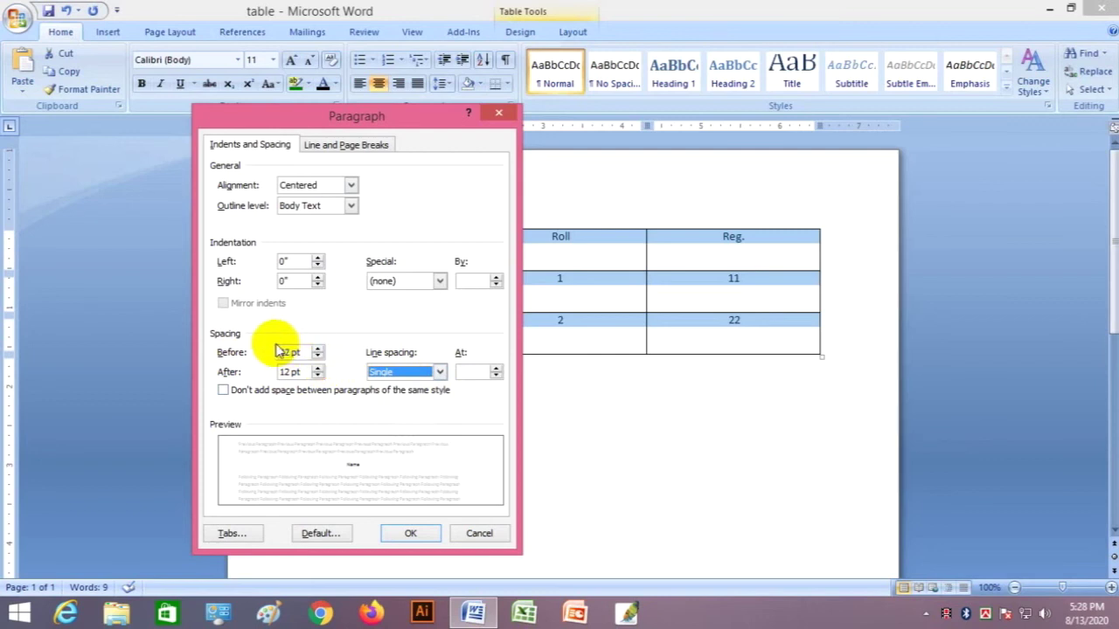
left_click(411, 534)
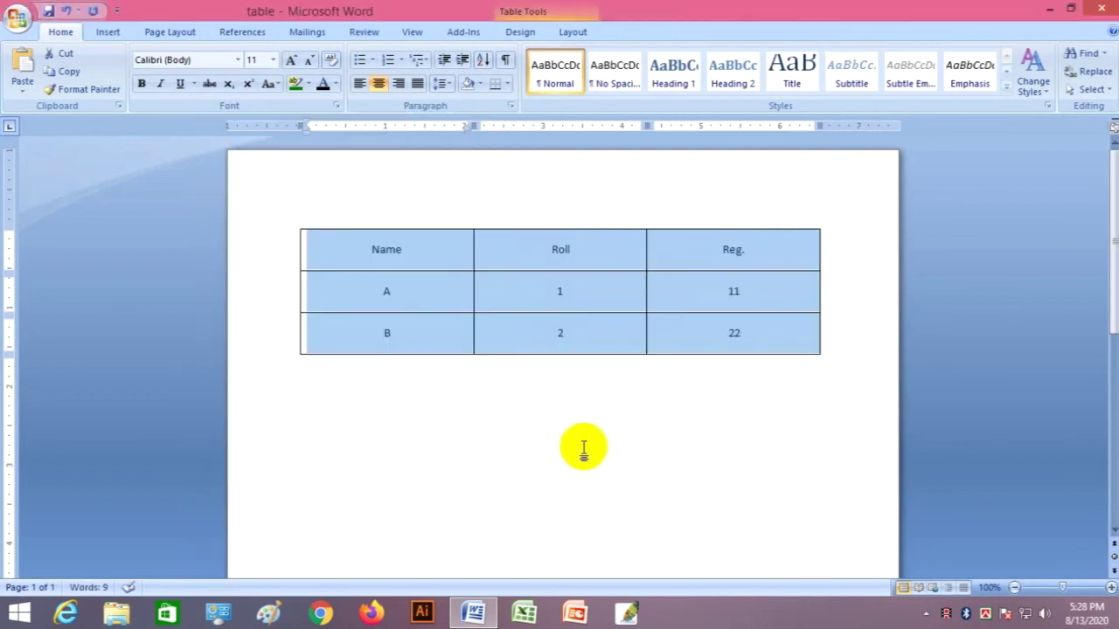
left_click(392, 252)
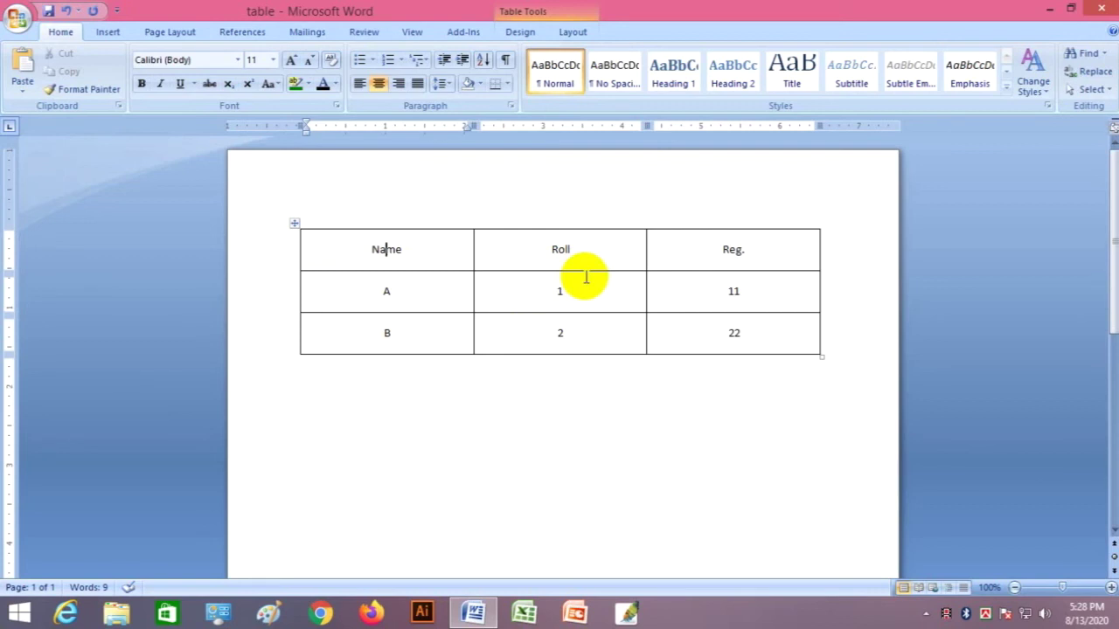
Format the header row text Name, Roll and Reg. as bold 16 pt
left_click_drag(753, 248, 412, 249)
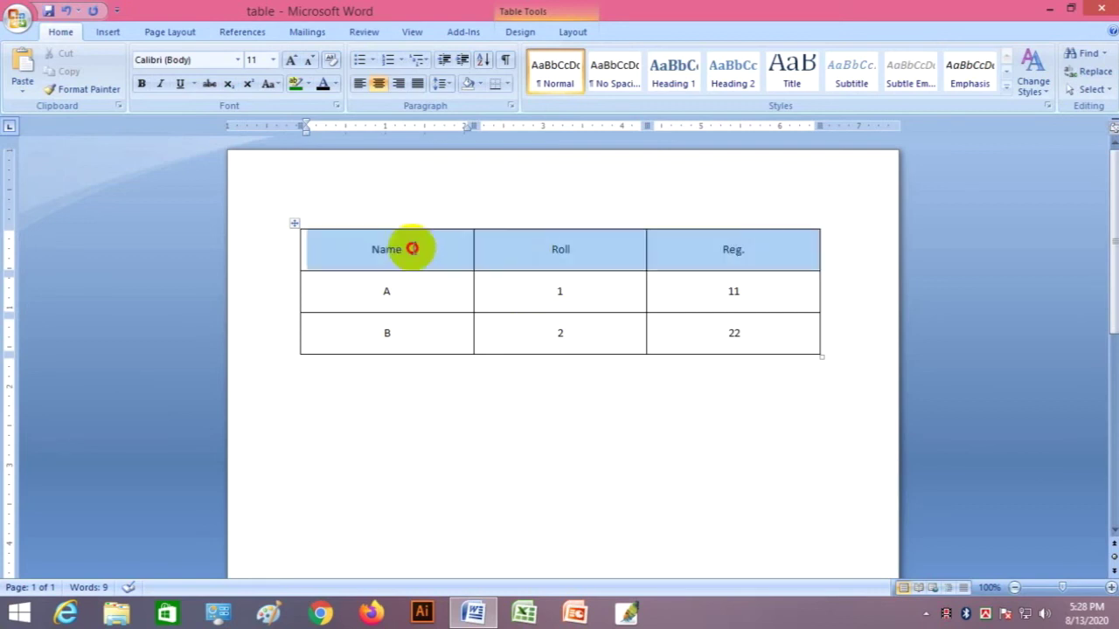
left_click(273, 59)
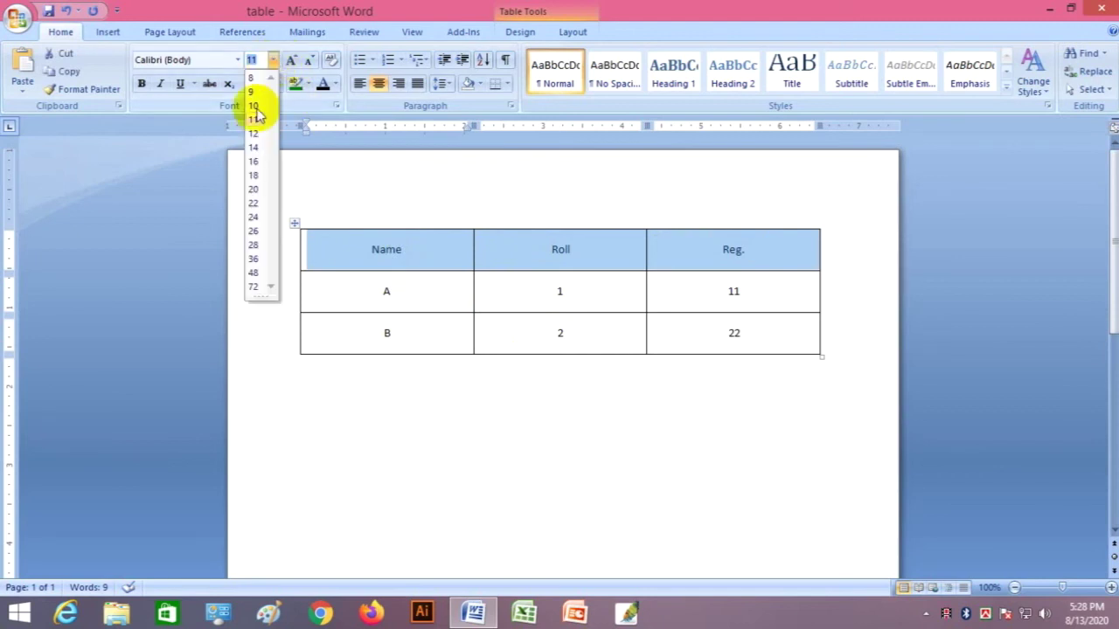
left_click(255, 161)
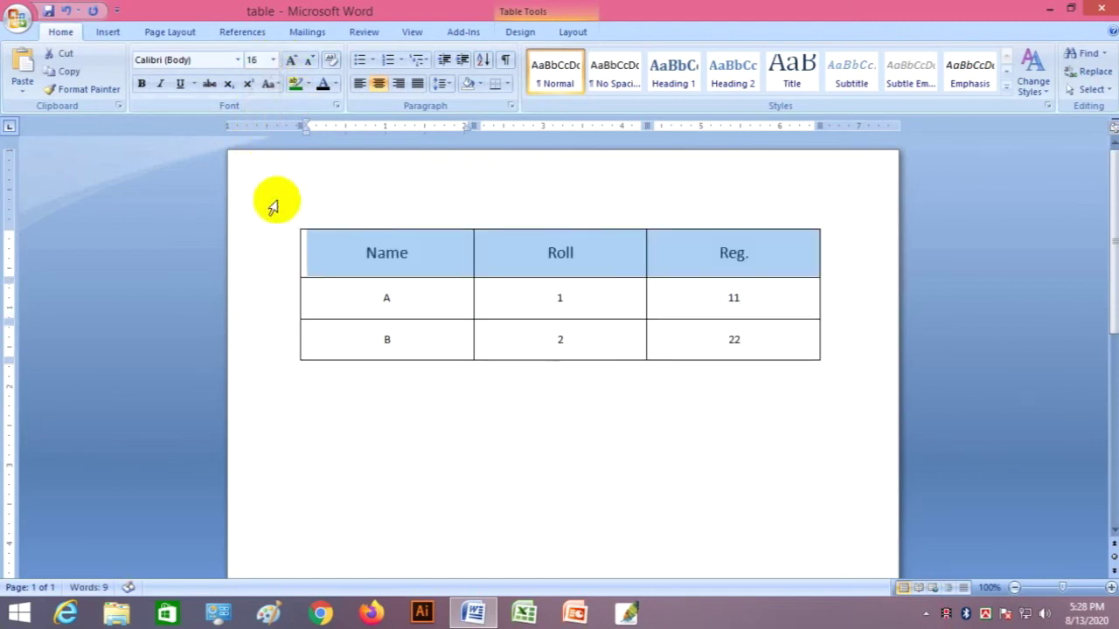
left_click(143, 84)
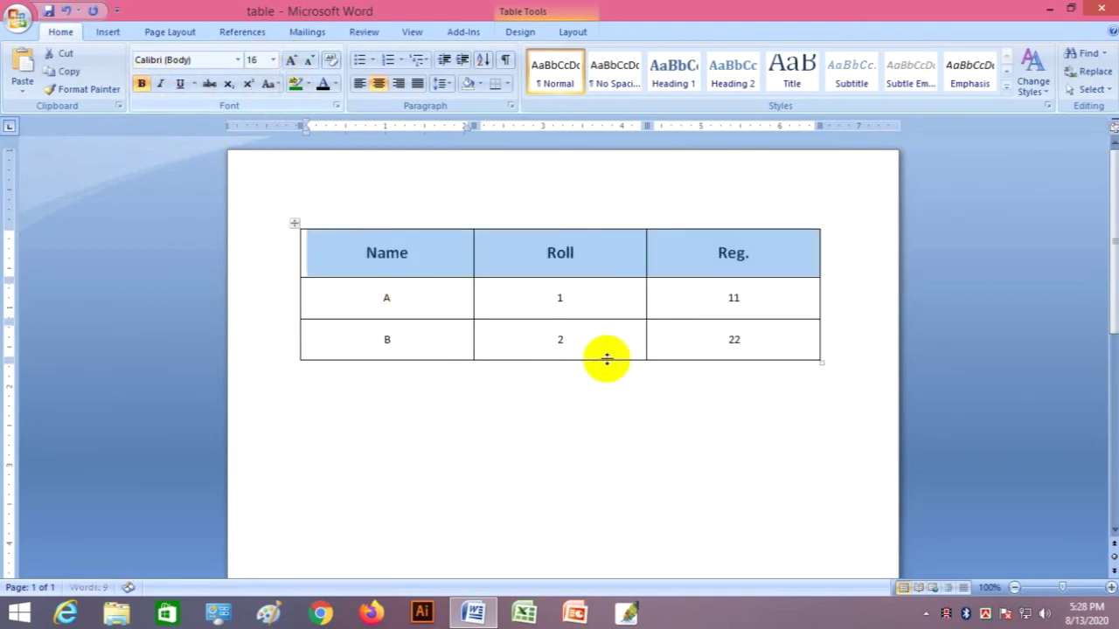
left_click(604, 354)
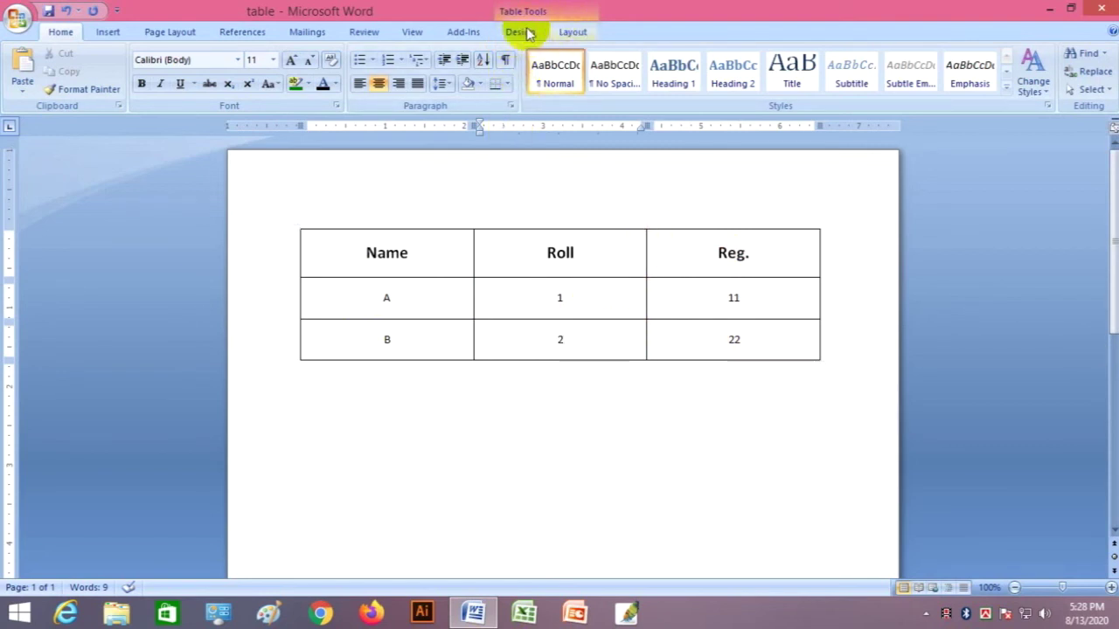
left_click(662, 475)
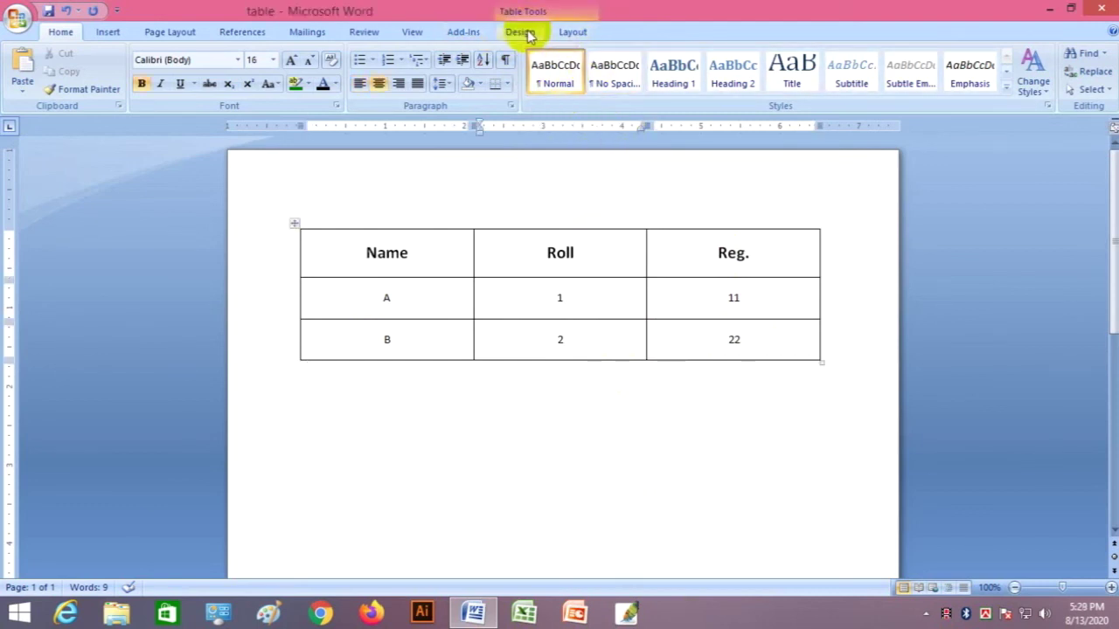
Try the Light List - Accent 4 and a light red table style, then show table Layout options
left_click(521, 32)
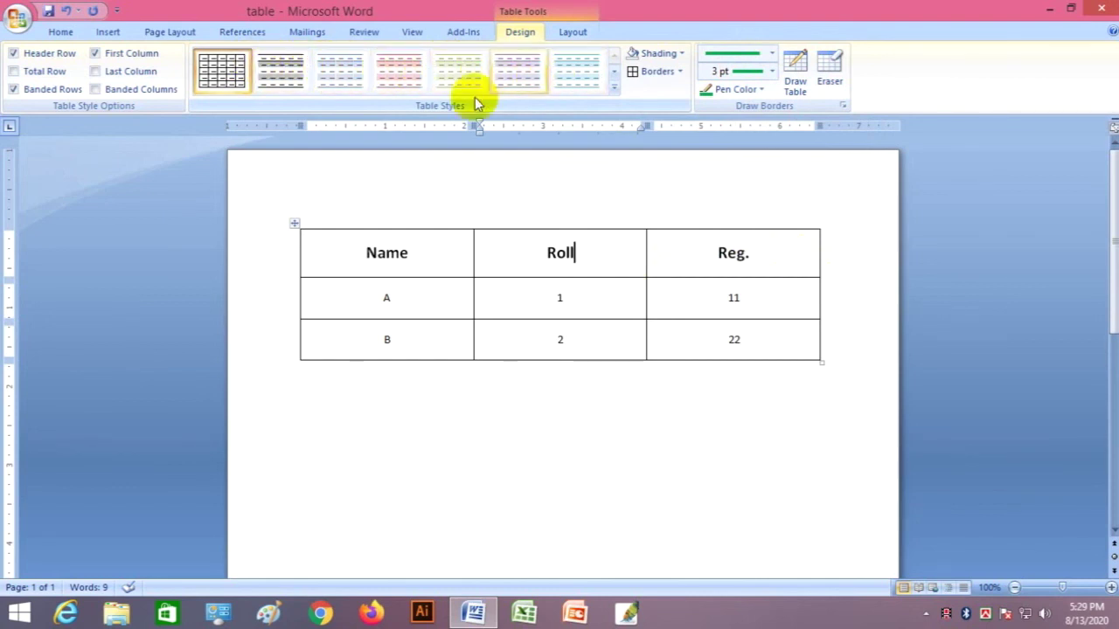
left_click(613, 86)
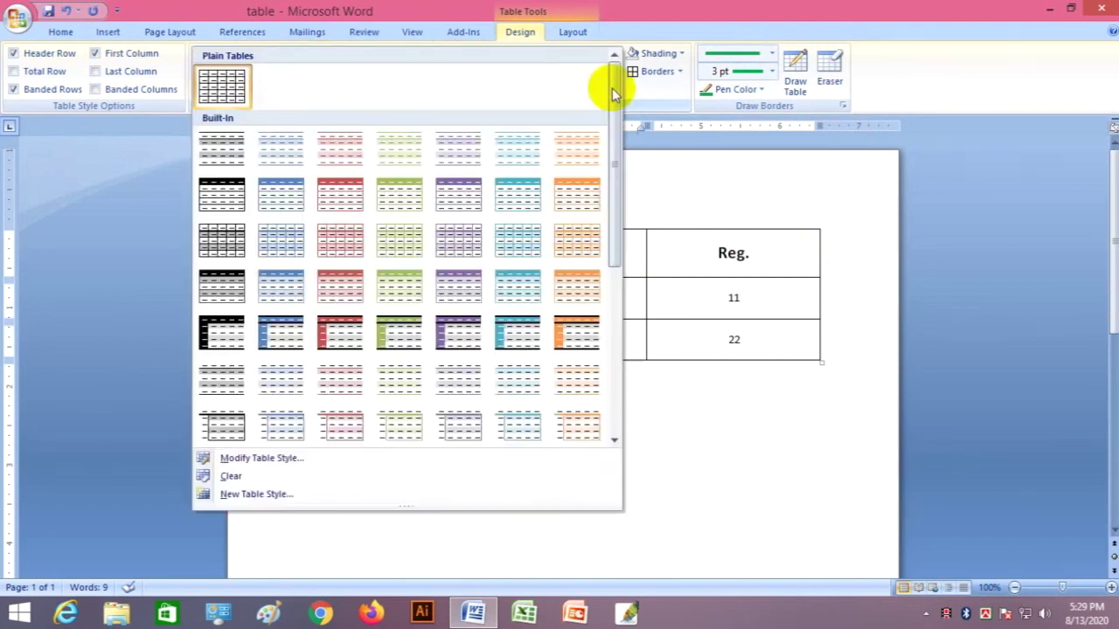
left_click(462, 185)
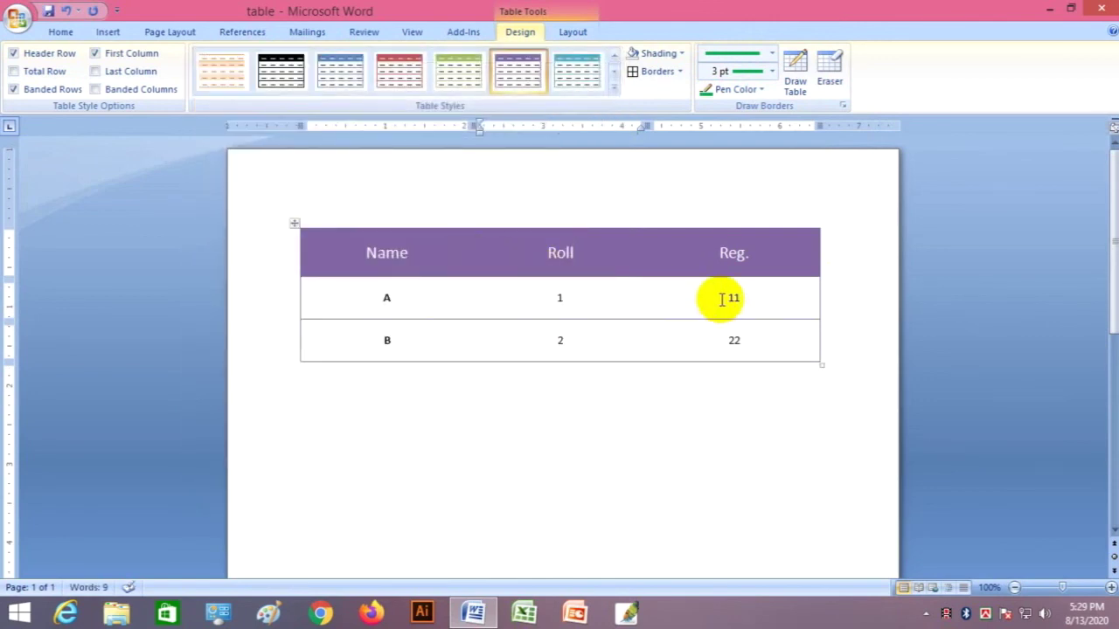
left_click(615, 88)
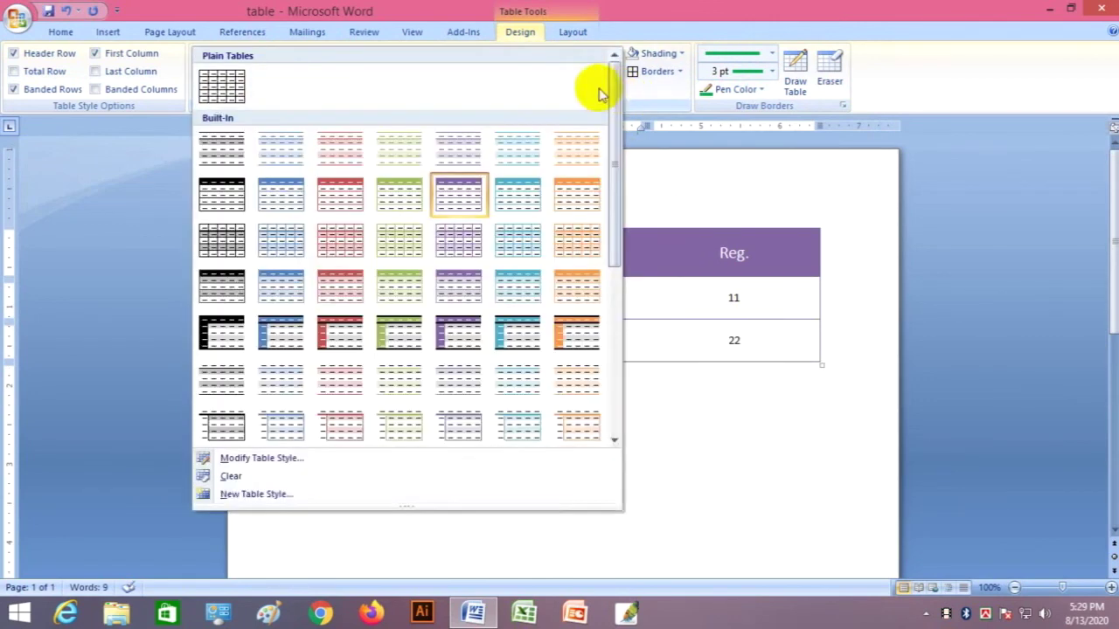
left_click(333, 158)
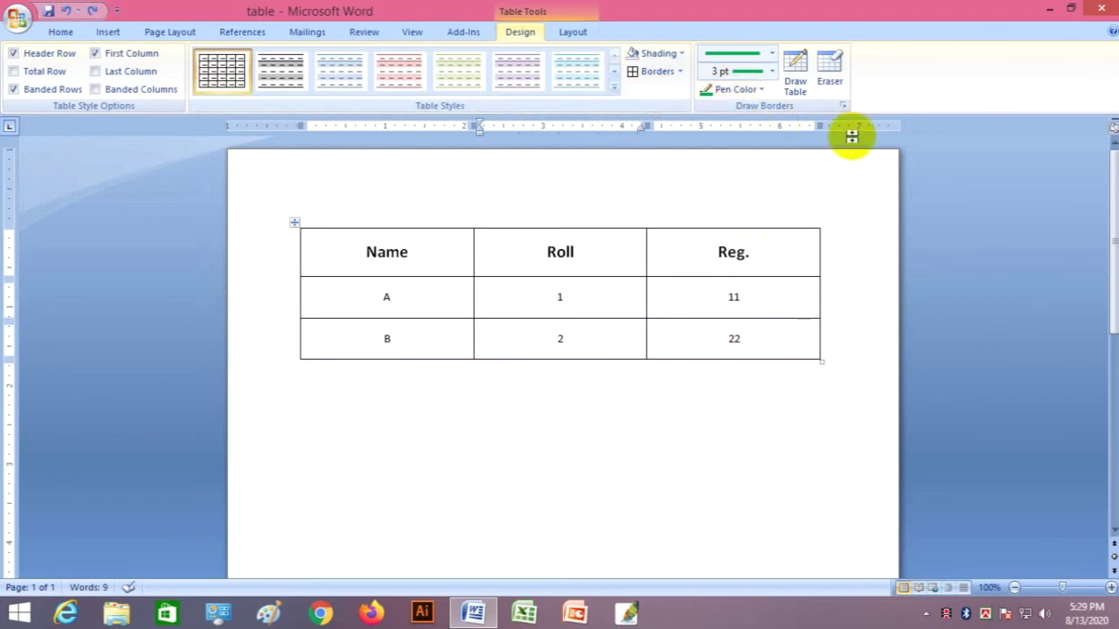
left_click(574, 33)
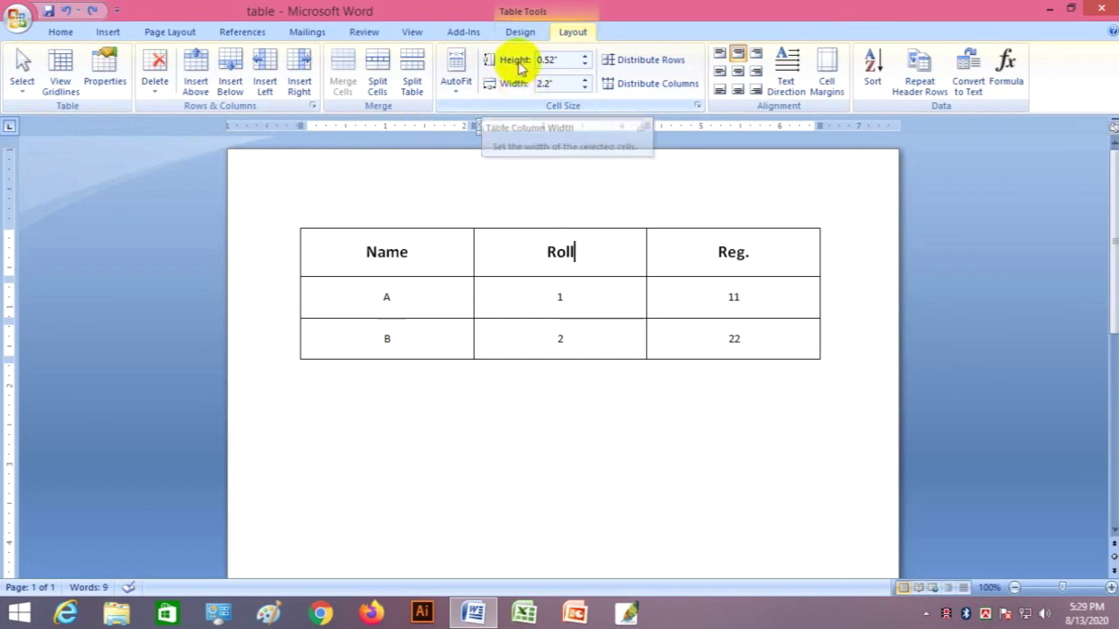
Raise the header row height step by step to 1.1 inches, then drag it back near 0.93 inch
left_click(586, 56)
left_click(586, 56)
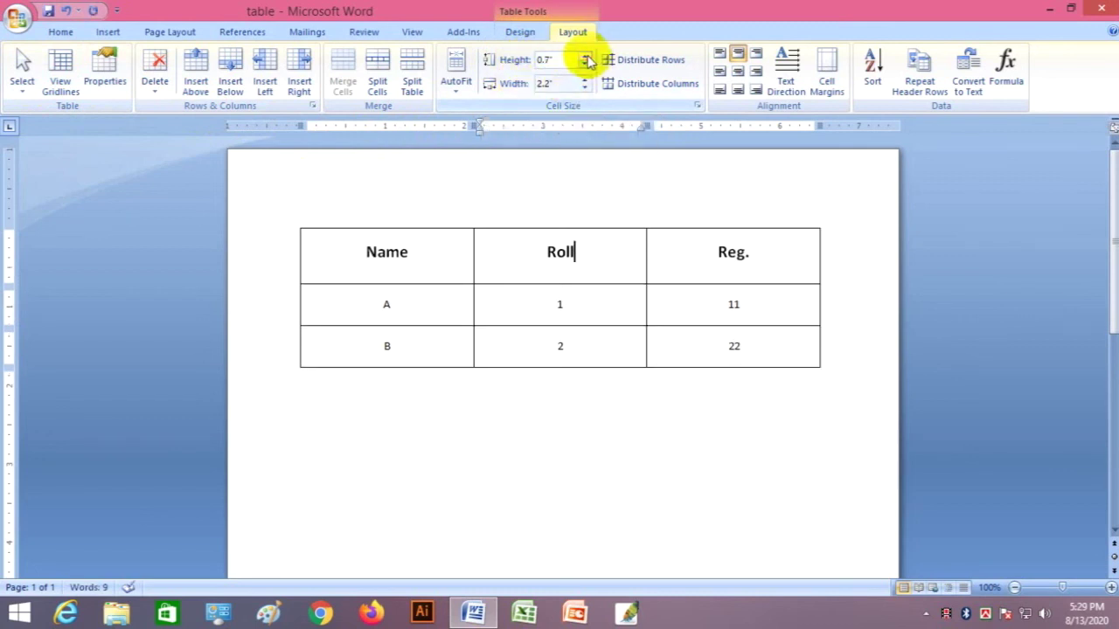
left_click(586, 56)
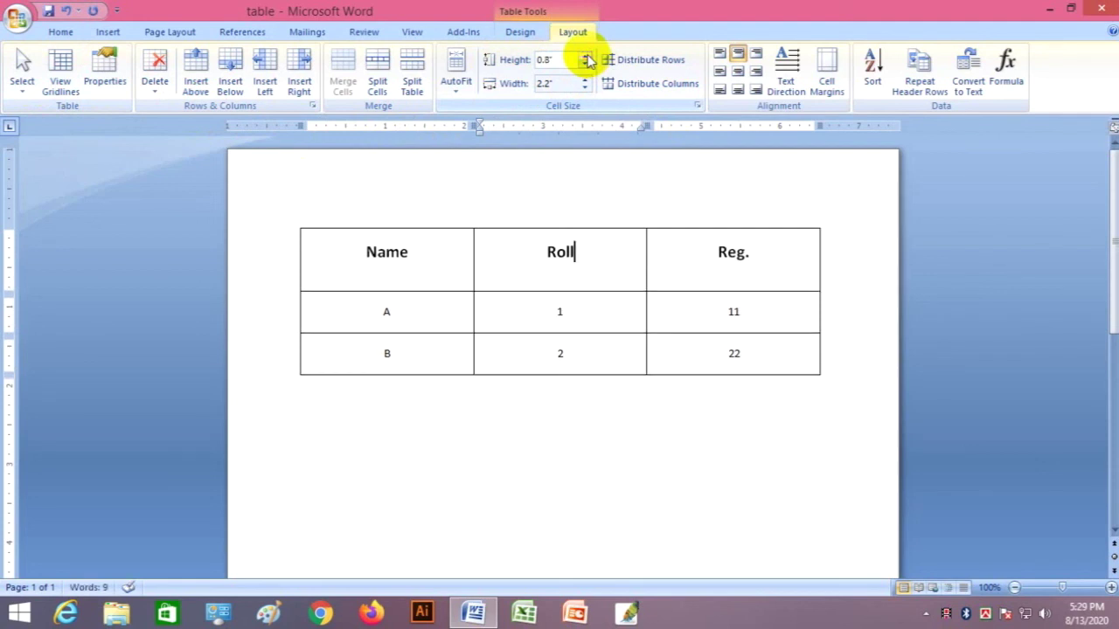
left_click(586, 56)
left_click(586, 55)
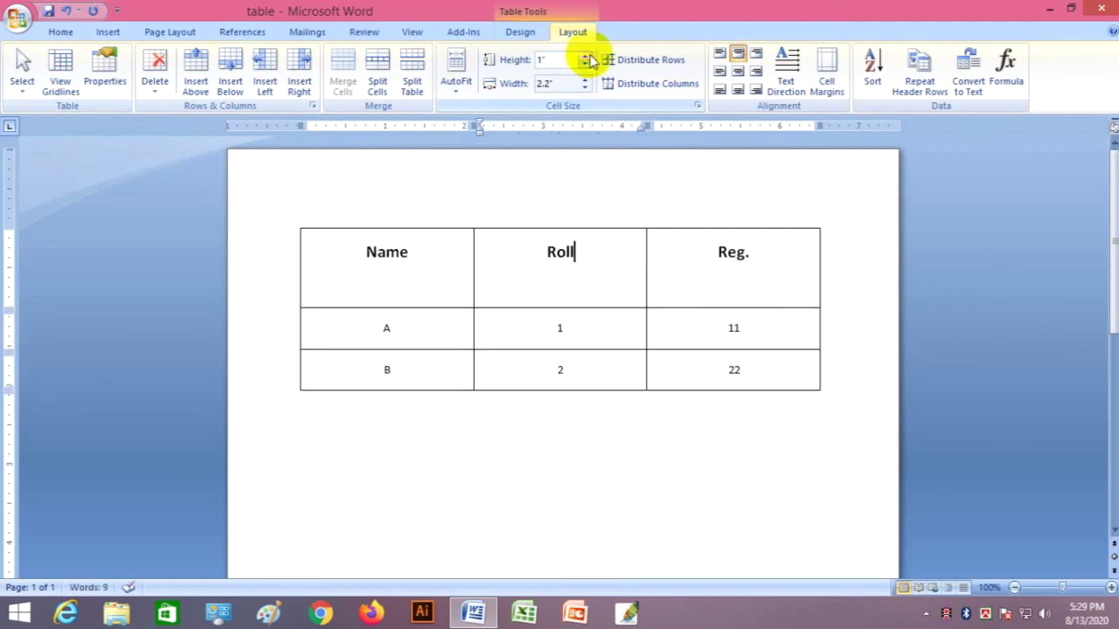
left_click(617, 262)
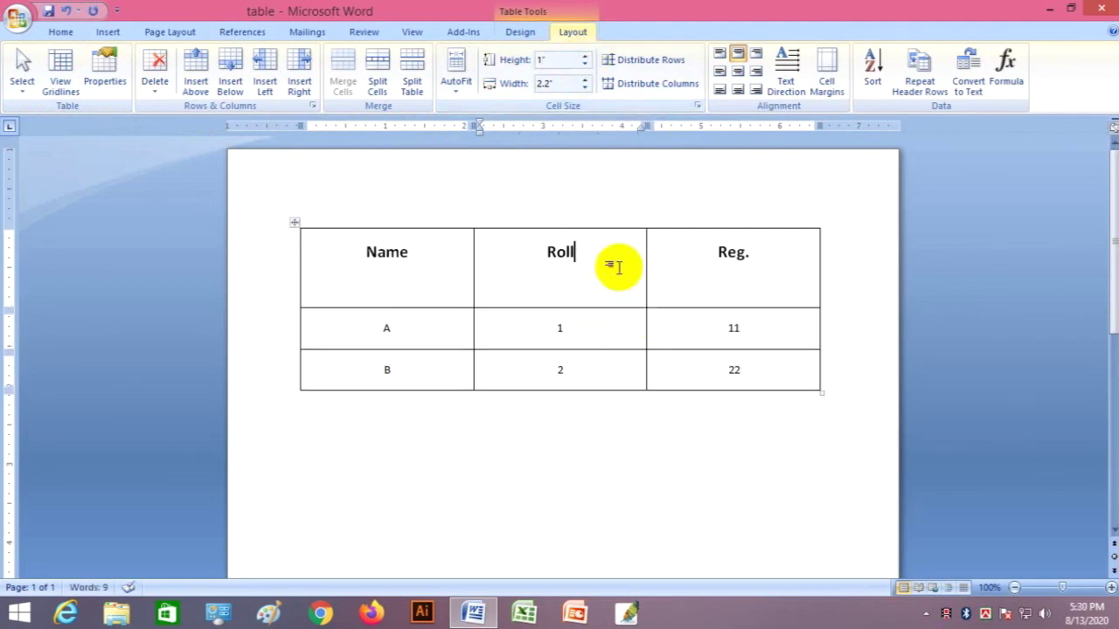
left_click(586, 56)
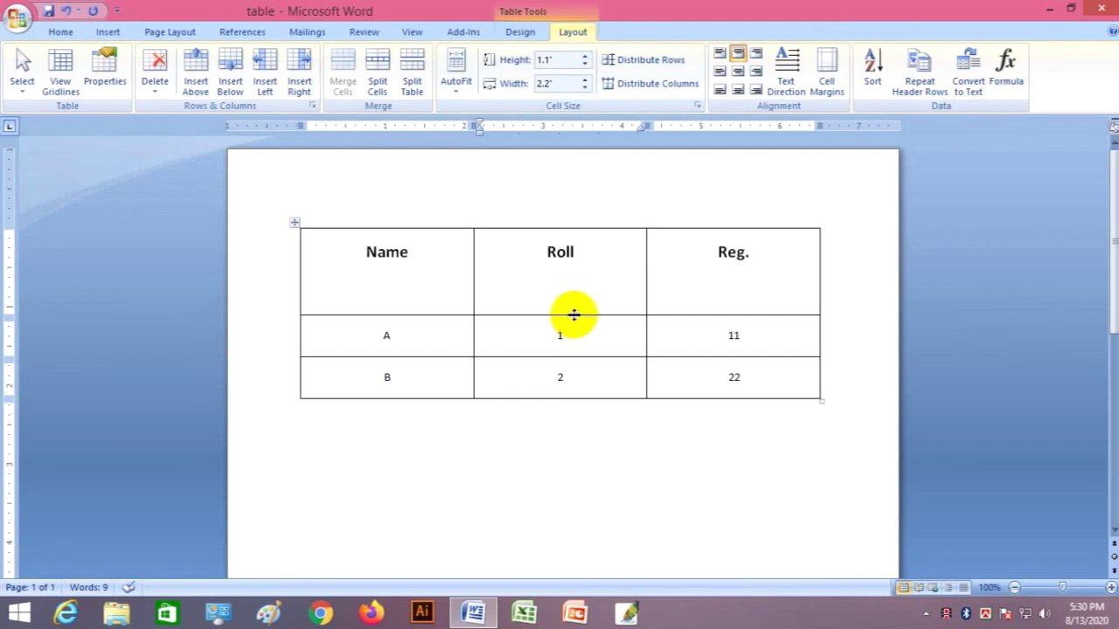
left_click_drag(570, 316, 572, 302)
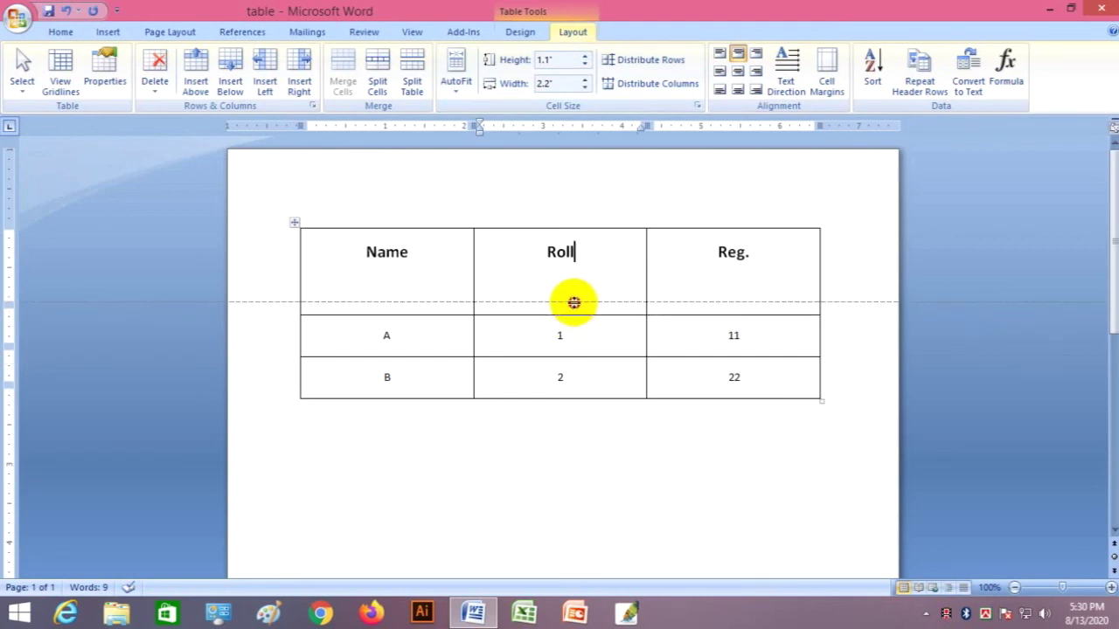
Nudge column width to 2.4 inches and back to 2.2, and settle header height at 0.9 inch
left_click(585, 81)
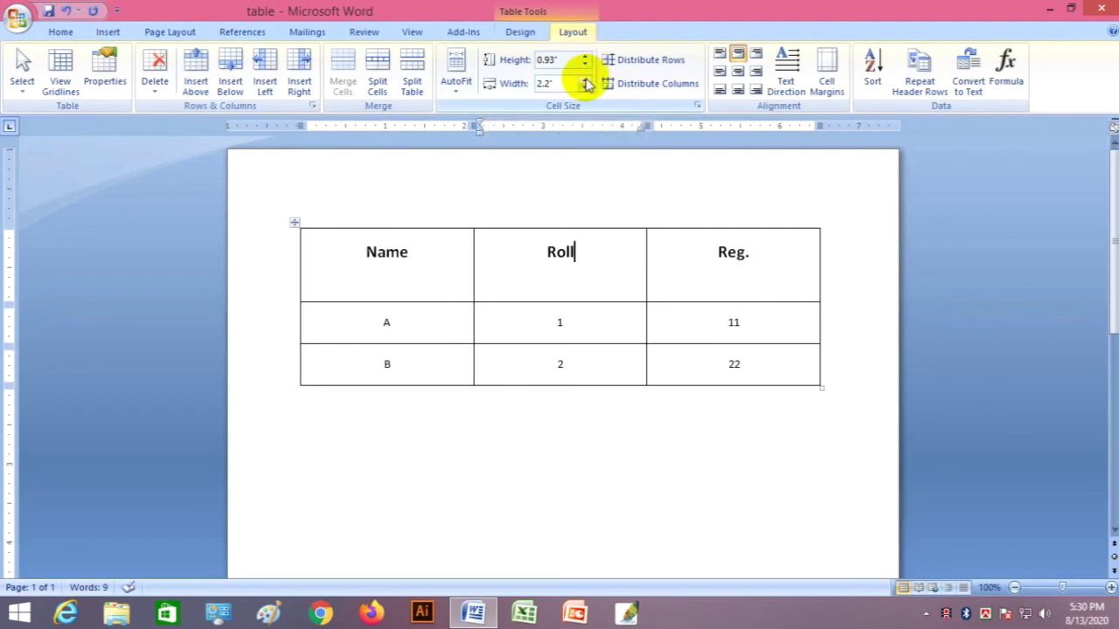
left_click(585, 80)
left_click(585, 87)
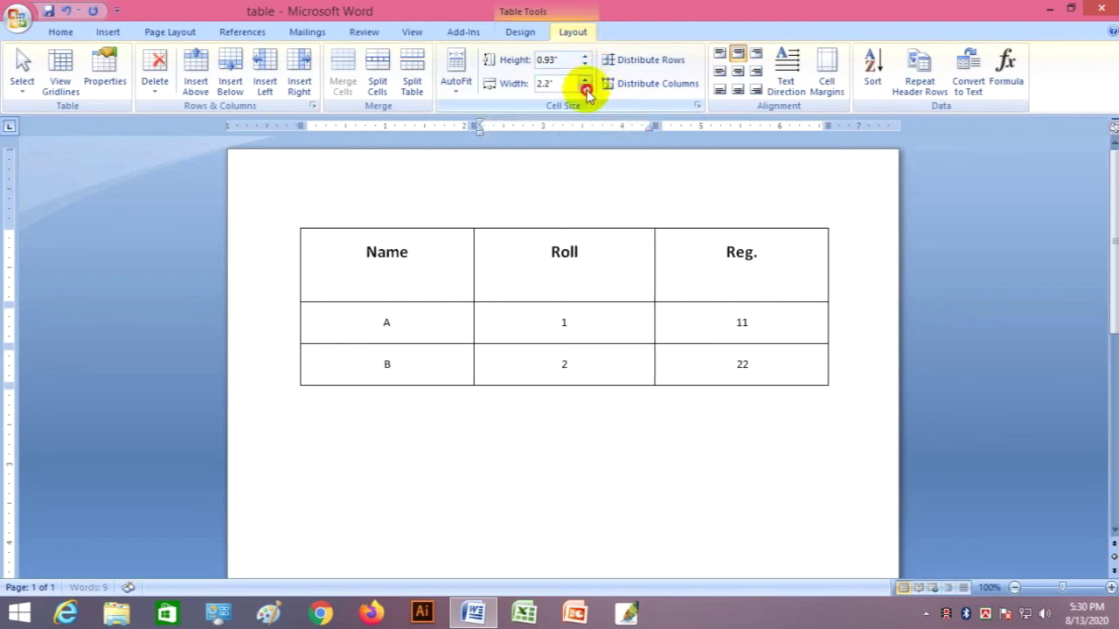
left_click(585, 87)
left_click(585, 65)
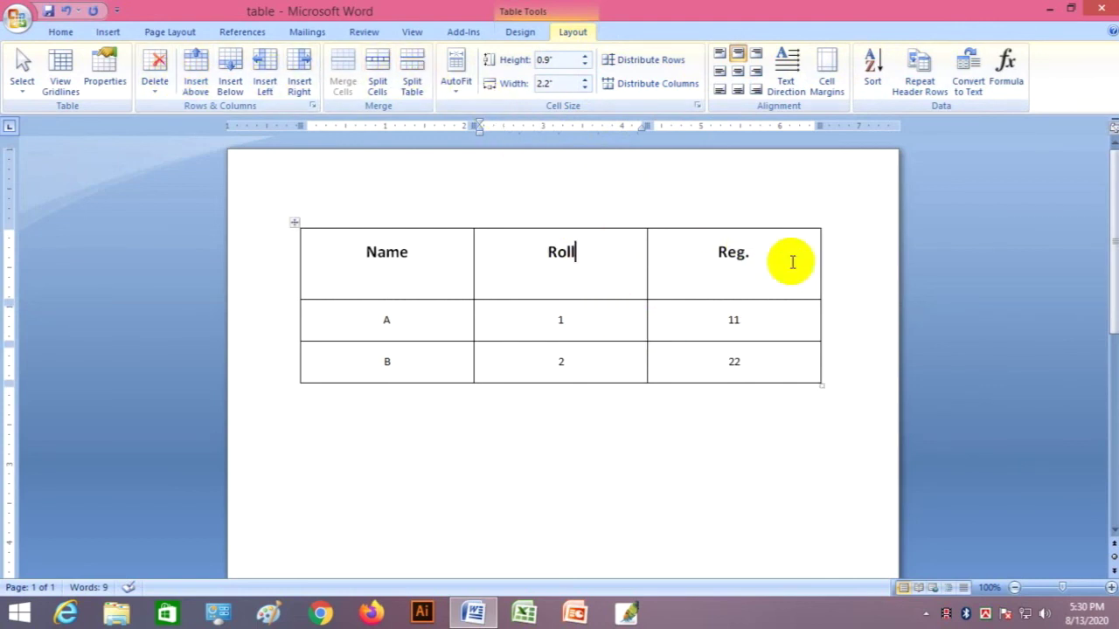
Switch to the Table Tools Design tab and minimize the Word window to the desktop
left_click(523, 33)
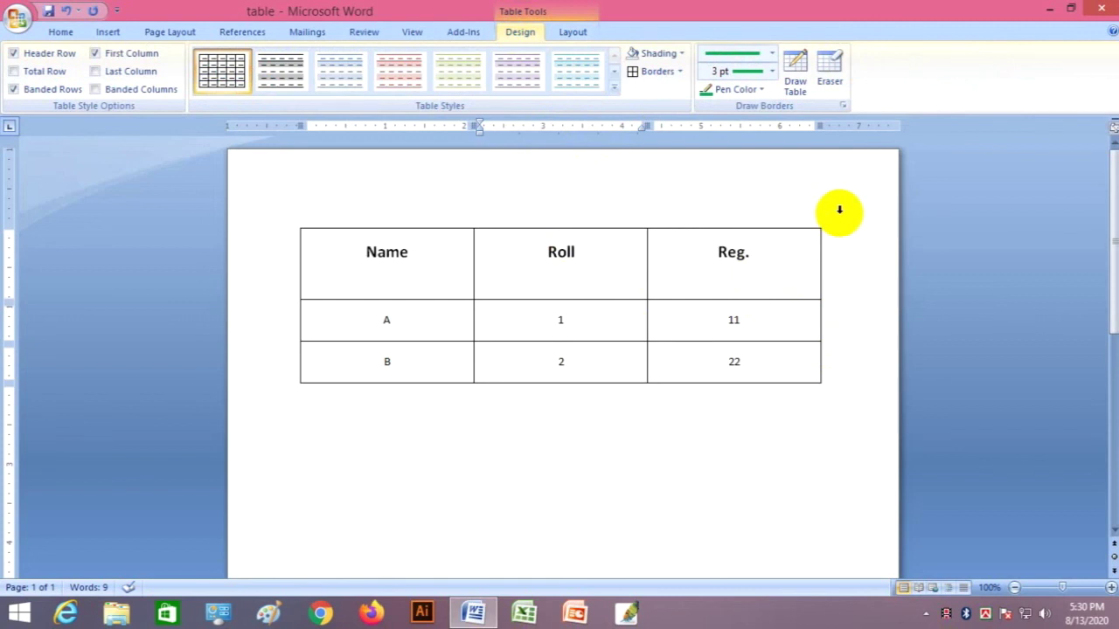
left_click(1048, 16)
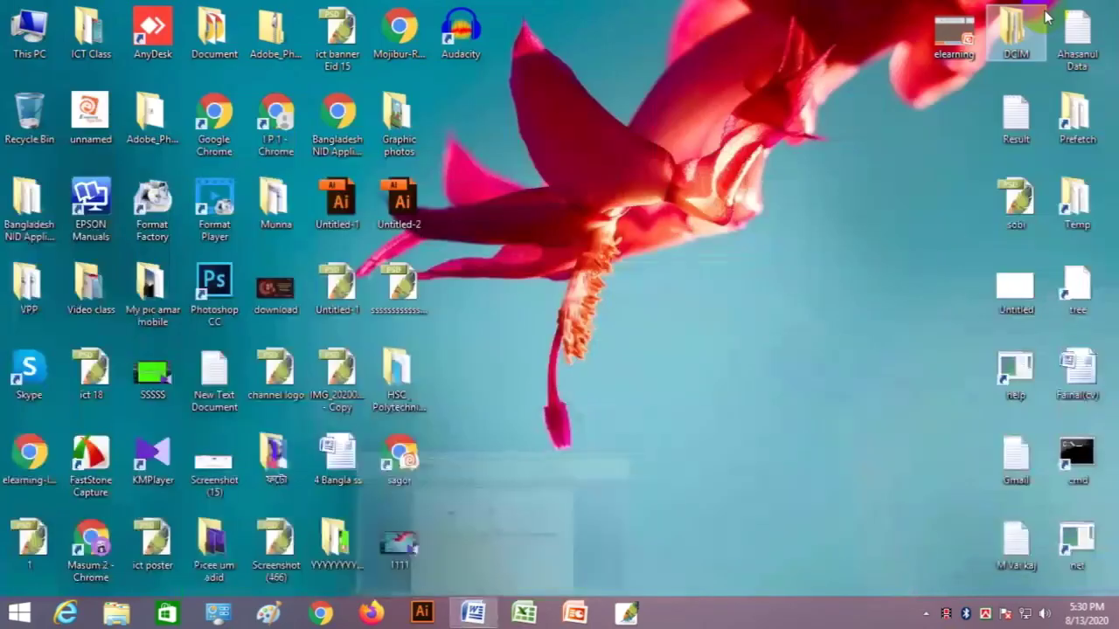